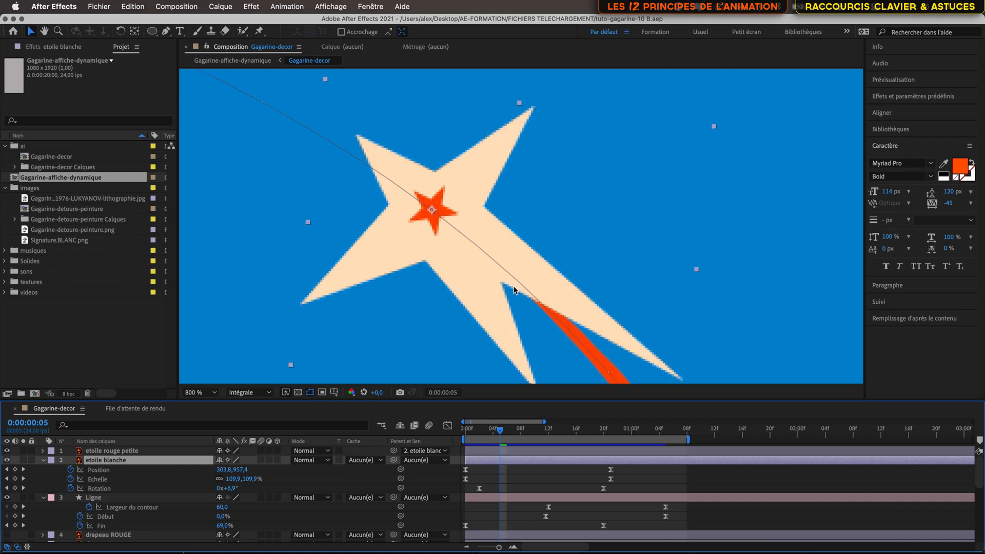
# - Convert the 'etoile blanche' vector layer into a shape layer with Créer des formes à partir du calque vectoriel
pyautogui.scroll(-3, 515, 290)
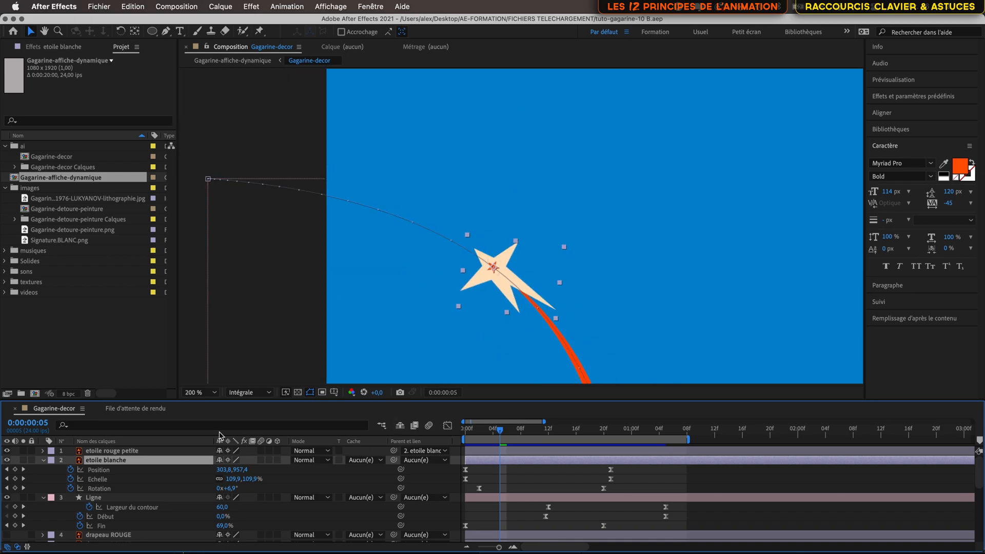
pyautogui.rightClick(147, 463)
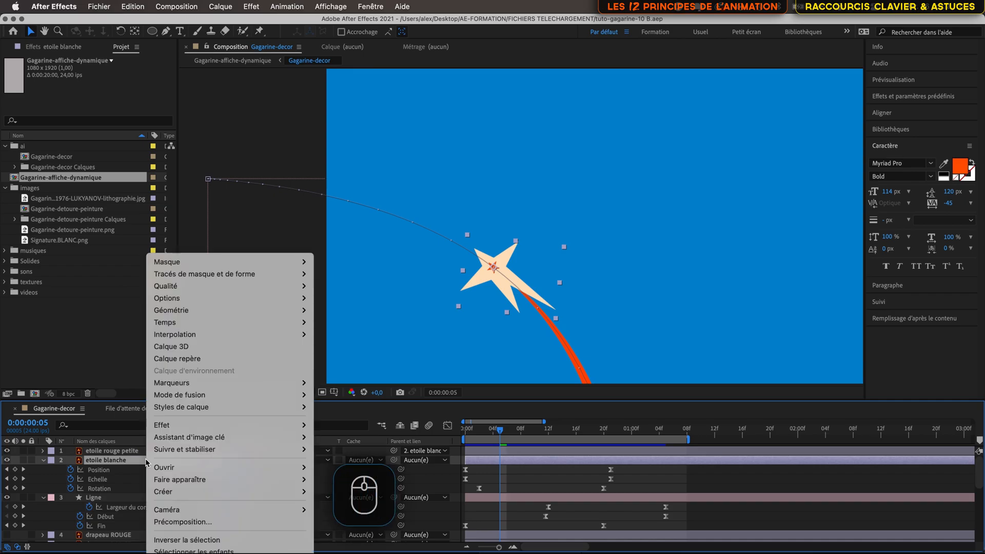
pyautogui.moveTo(167, 495)
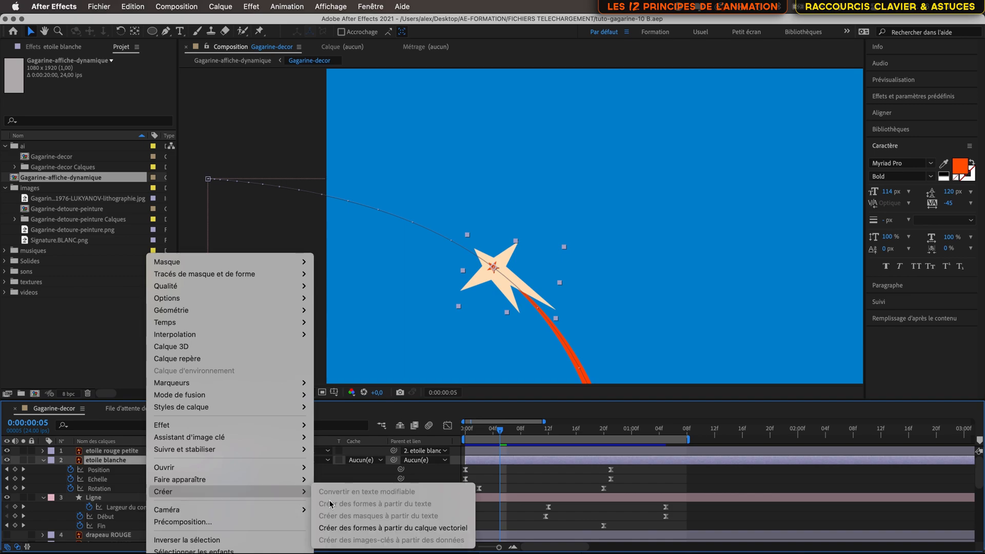
pyautogui.click(362, 529)
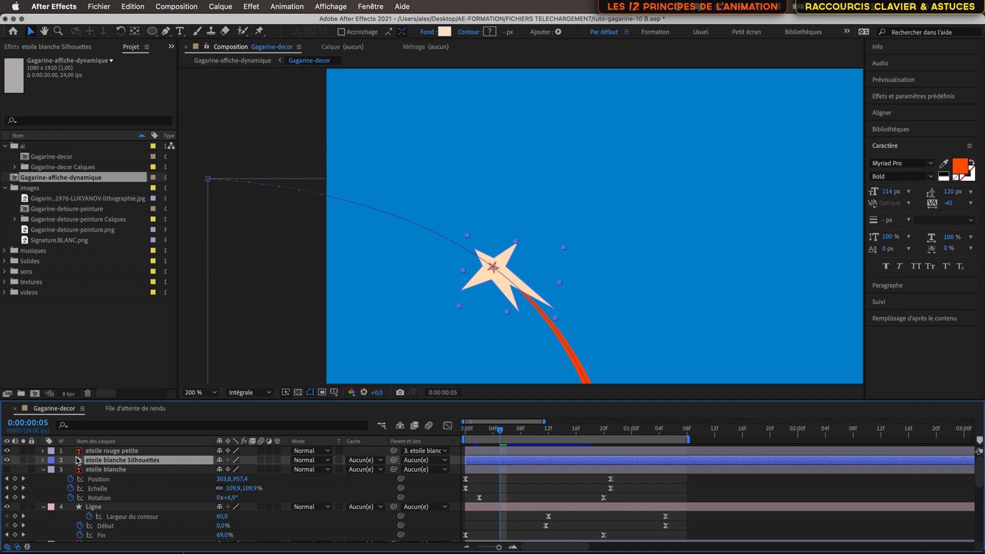
# - Parent the 'etoile rouge petite' layer to the new 'etoile blanche Silhouettes' shape layer
pyautogui.click(108, 471)
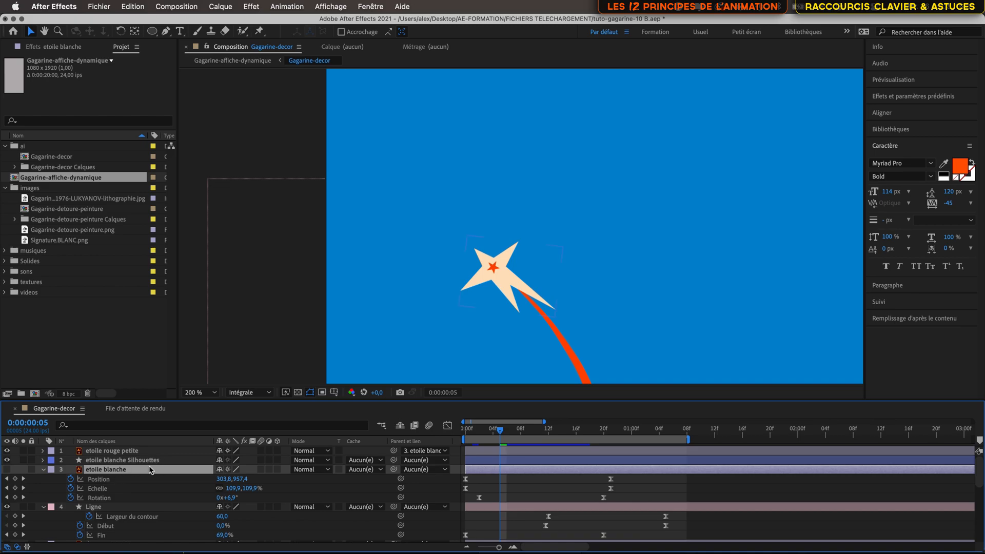
pyautogui.click(150, 461)
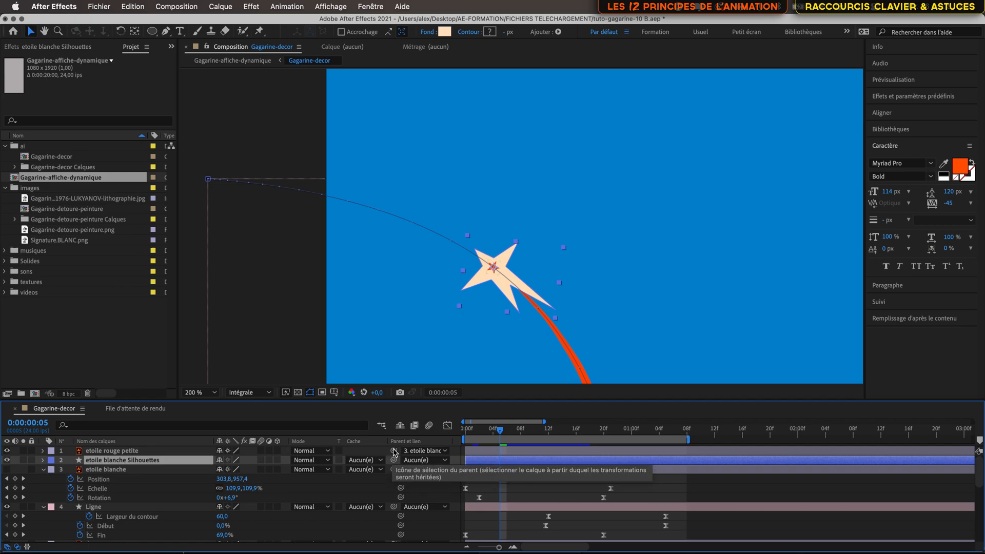
pyautogui.moveTo(393, 451); pyautogui.dragTo(196, 460)
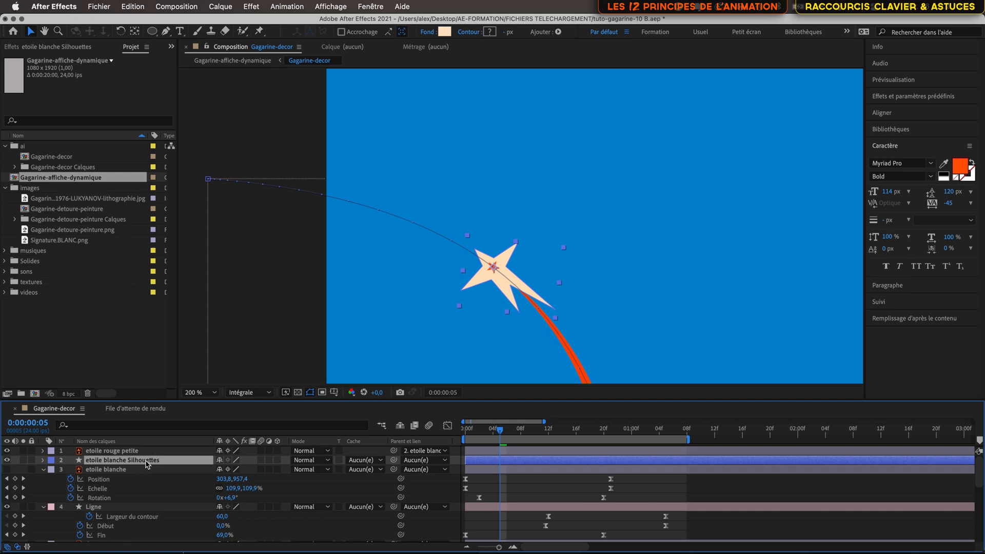
# - Rename the shape layer to 'etoile blanche' and set its label colour to Orange
pyautogui.press('Return')
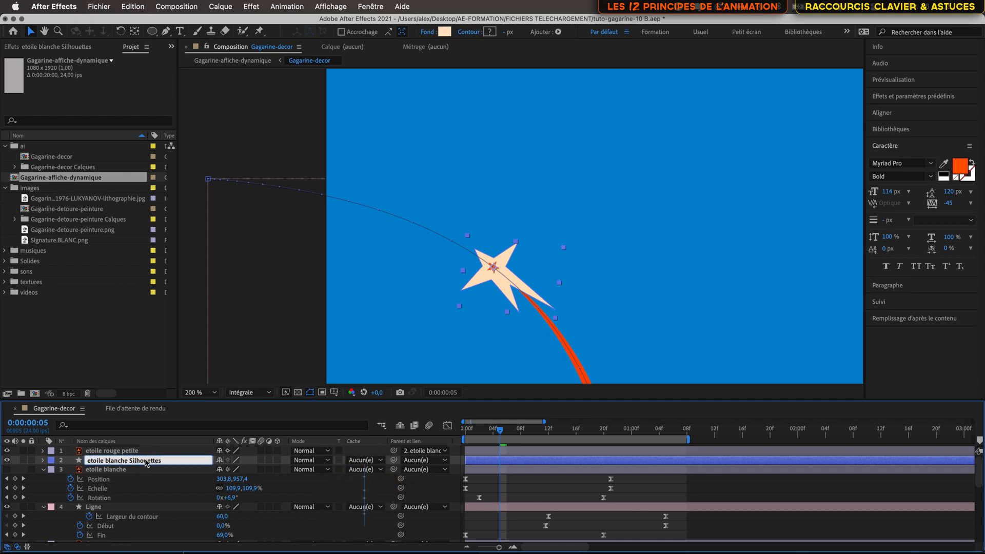
pyautogui.press('BackSpace')
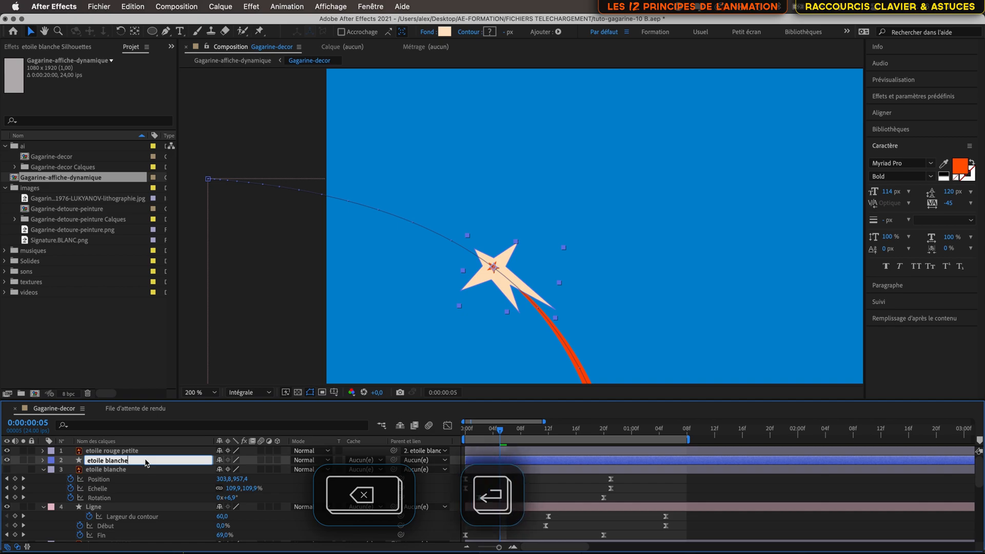
pyautogui.press('Return')
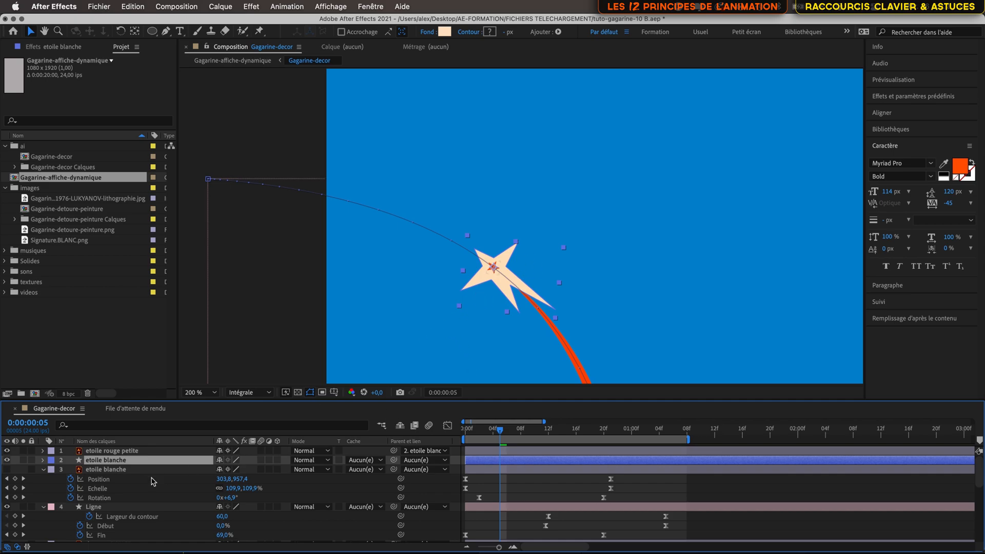
pyautogui.click(51, 461)
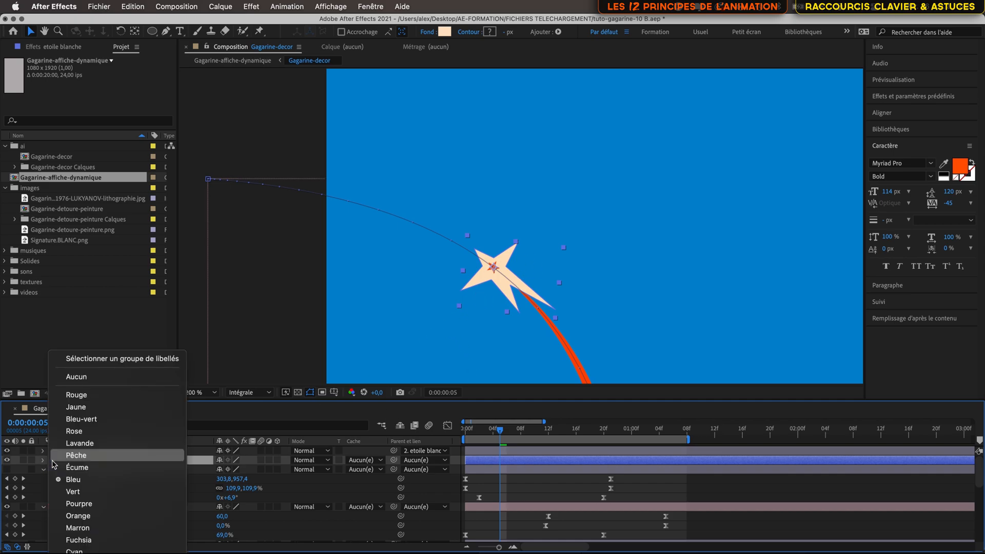
pyautogui.click(69, 520)
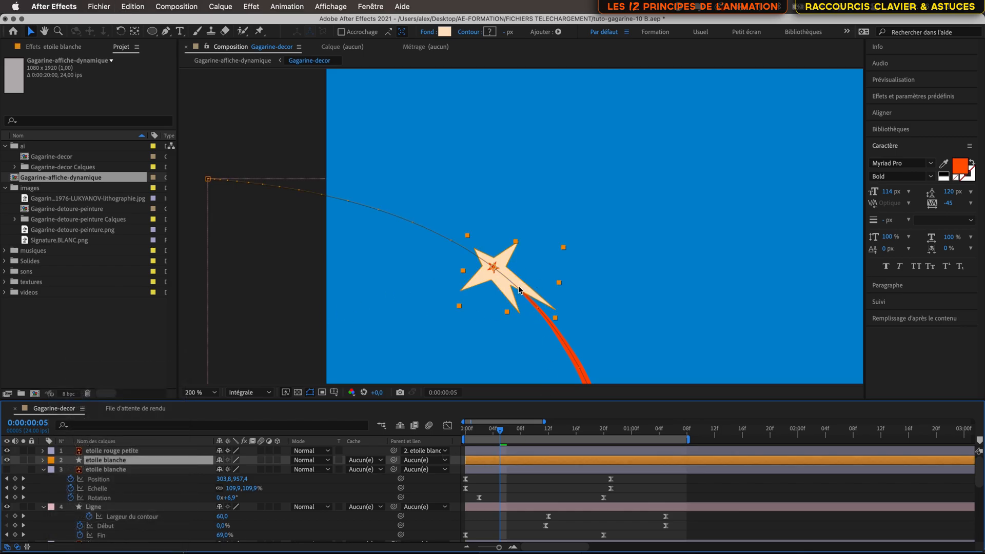
# - Fit the composition in the viewer and return the time indicator to the first frame
pyautogui.scroll(4, 504, 276)
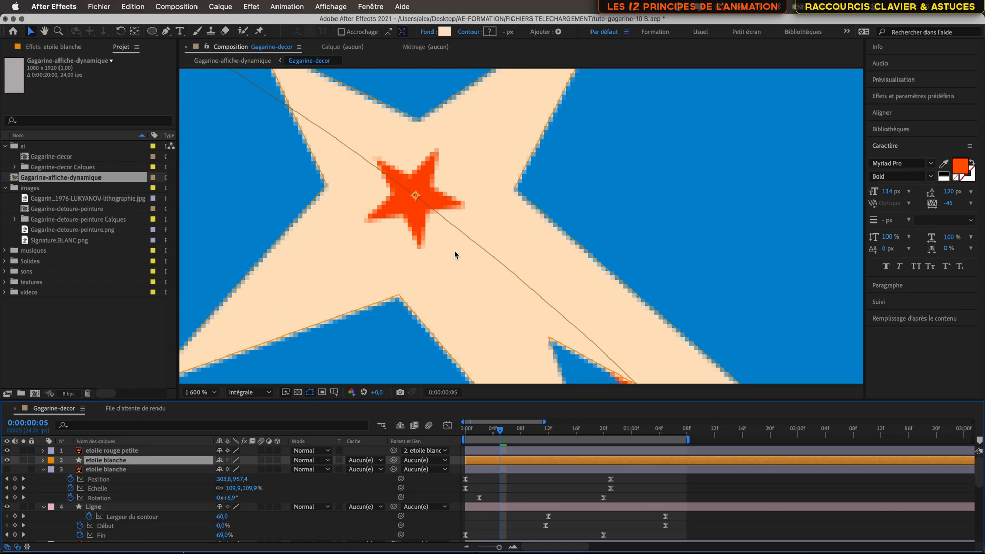
pyautogui.scroll(-3, 457, 252)
pyautogui.scroll(-1, 458, 252)
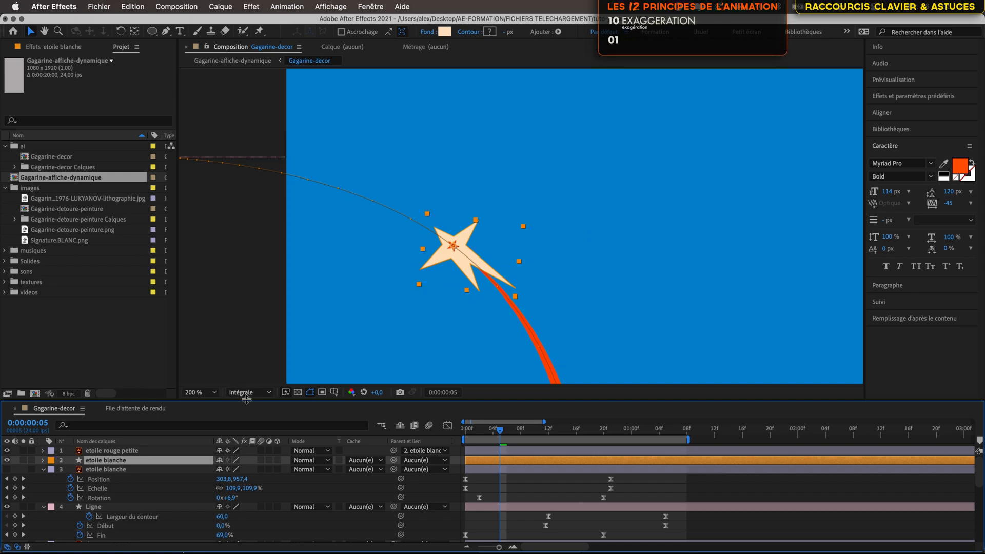
pyautogui.click(210, 394)
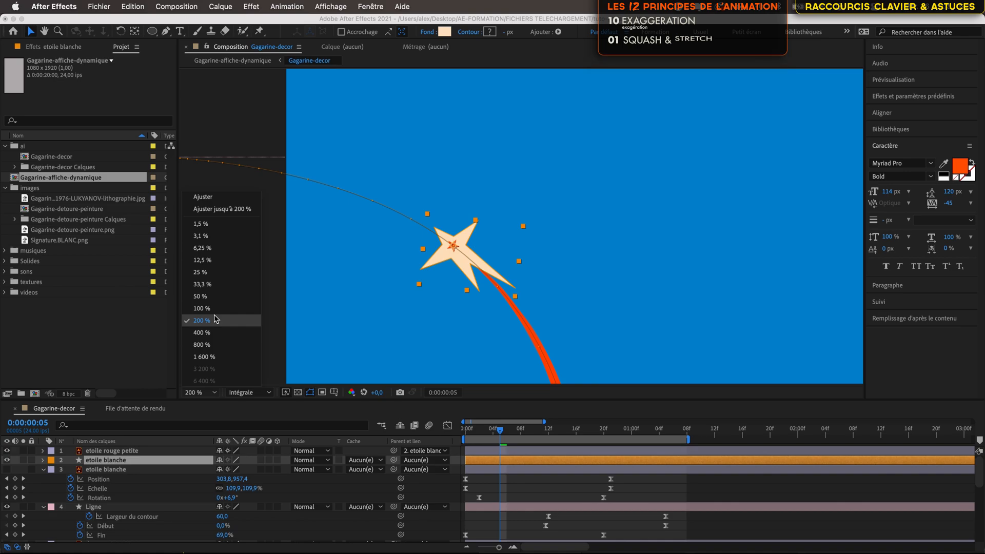
pyautogui.click(214, 200)
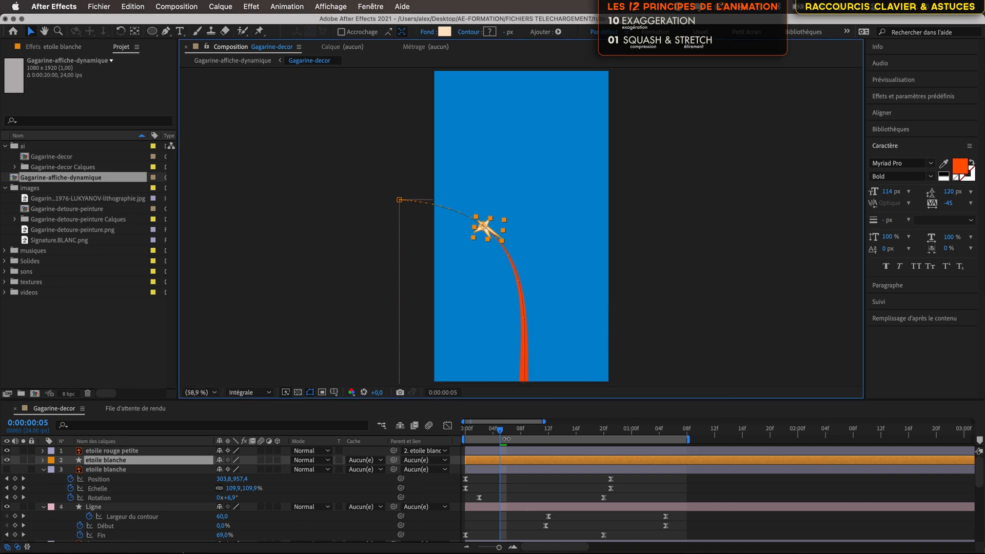
pyautogui.moveTo(501, 434); pyautogui.dragTo(474, 434)
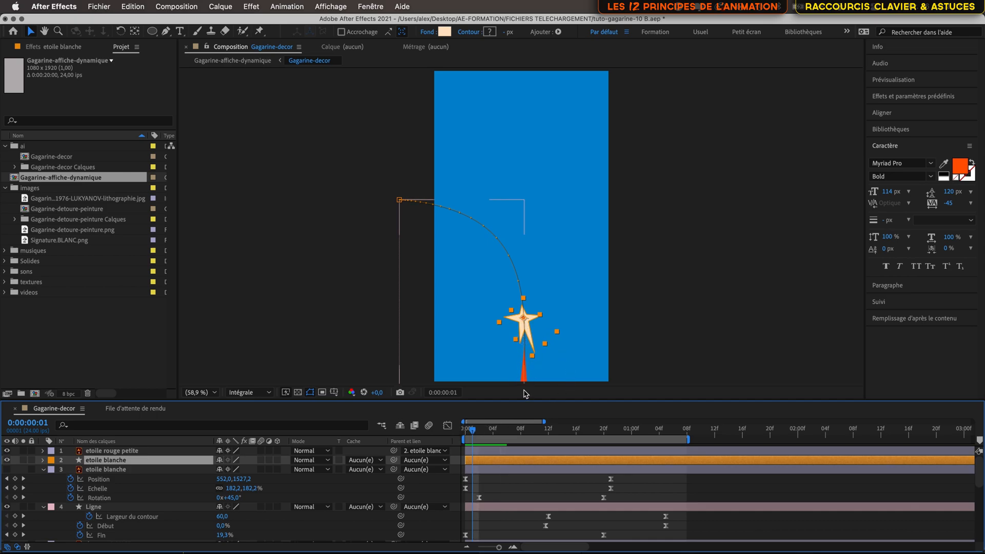
pyautogui.moveTo(471, 433)
pyautogui.mouseDown()
pyautogui.moveTo(618, 454)
pyautogui.moveTo(464, 449)
pyautogui.mouseUp()
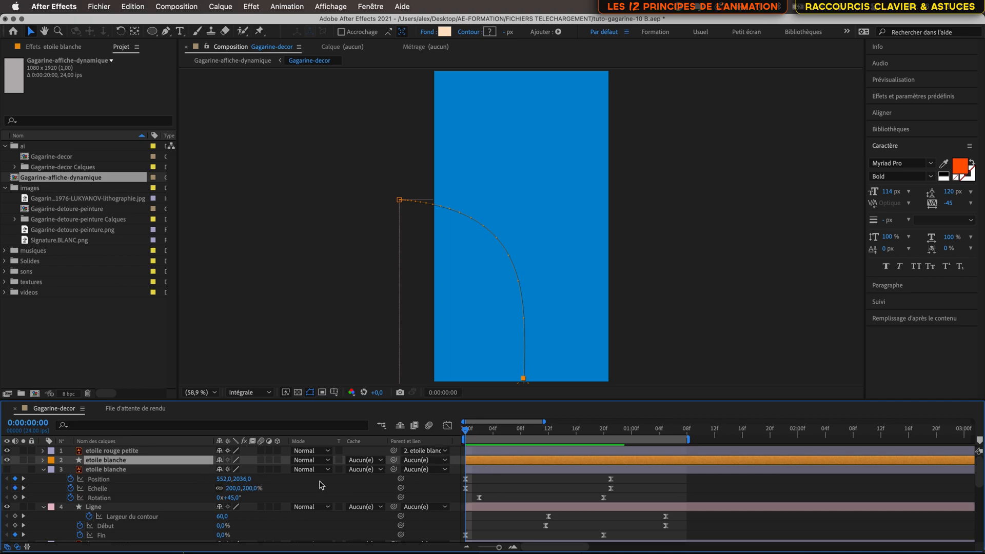
# - Collapse the original star layer and reveal the keyframed properties of the new 'etoile blanche' shape layer
pyautogui.click(143, 471)
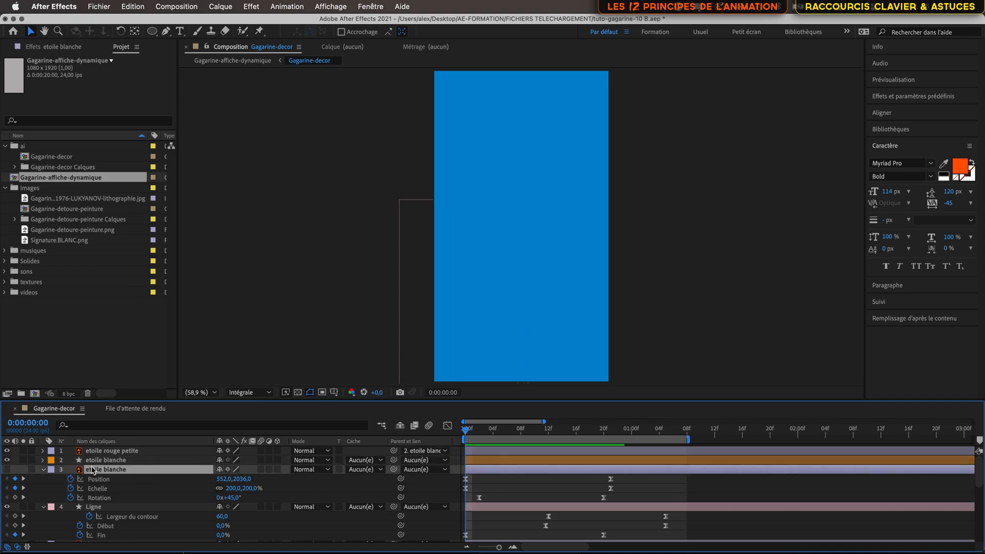
pyautogui.click(43, 469)
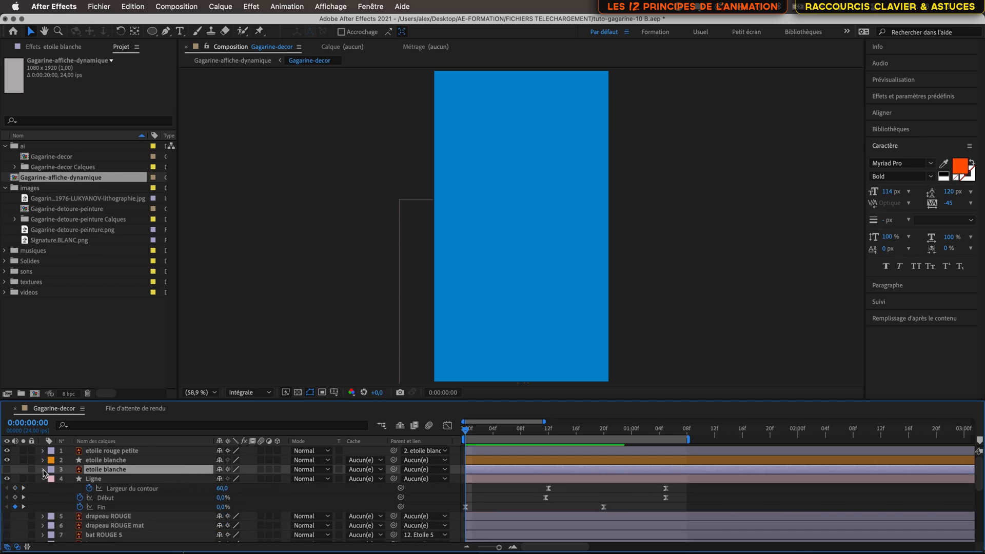
pyautogui.click(107, 460)
pyautogui.press('u')
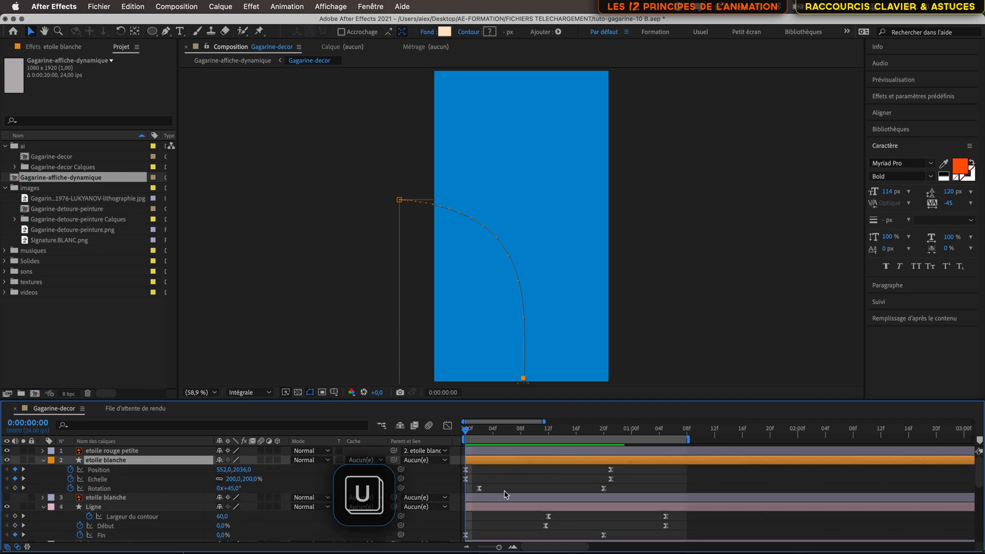
# - Expand the shape layer's Contenu down to Groupe 1's Tracé 1 and select that path
pyautogui.scroll(-1, 503, 490)
pyautogui.moveTo(468, 435)
pyautogui.mouseDown()
pyautogui.moveTo(610, 455)
pyautogui.moveTo(446, 452)
pyautogui.moveTo(609, 462)
pyautogui.moveTo(465, 467)
pyautogui.mouseUp()
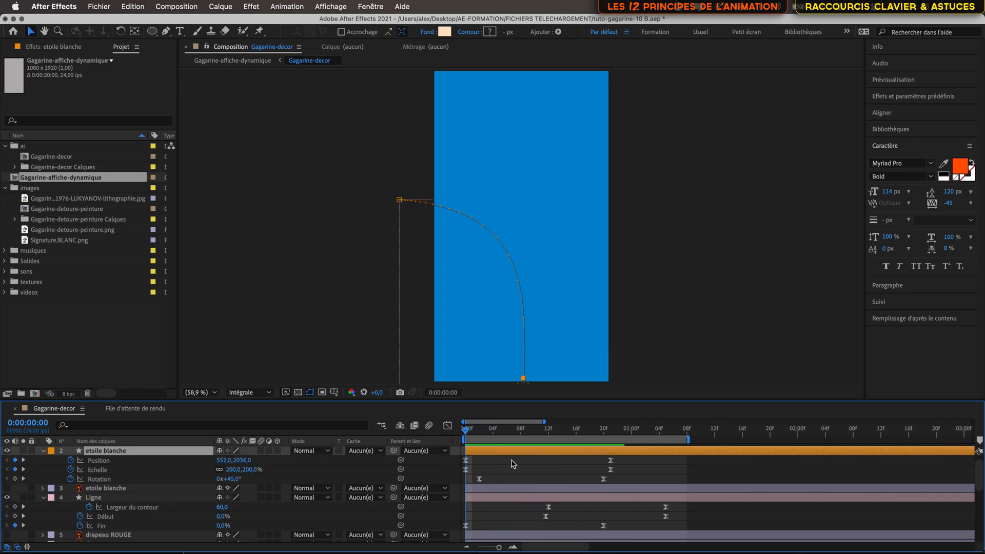
pyautogui.scroll(1, 518, 468)
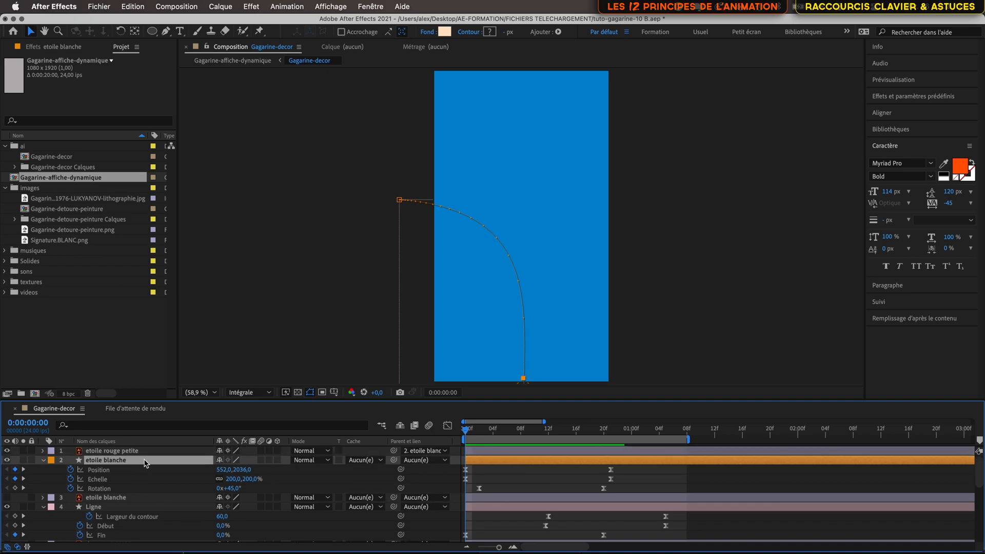
pyautogui.click(43, 460)
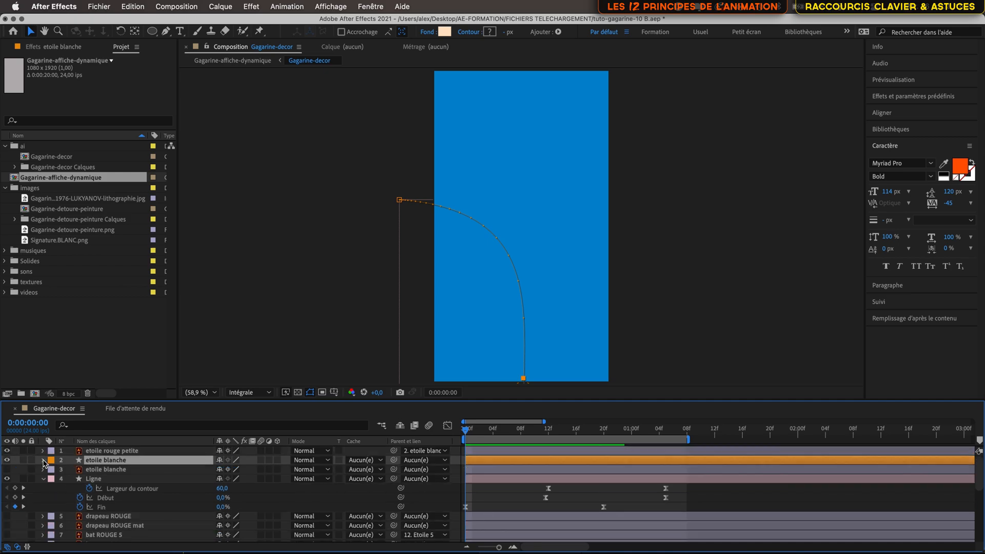
pyautogui.click(43, 460)
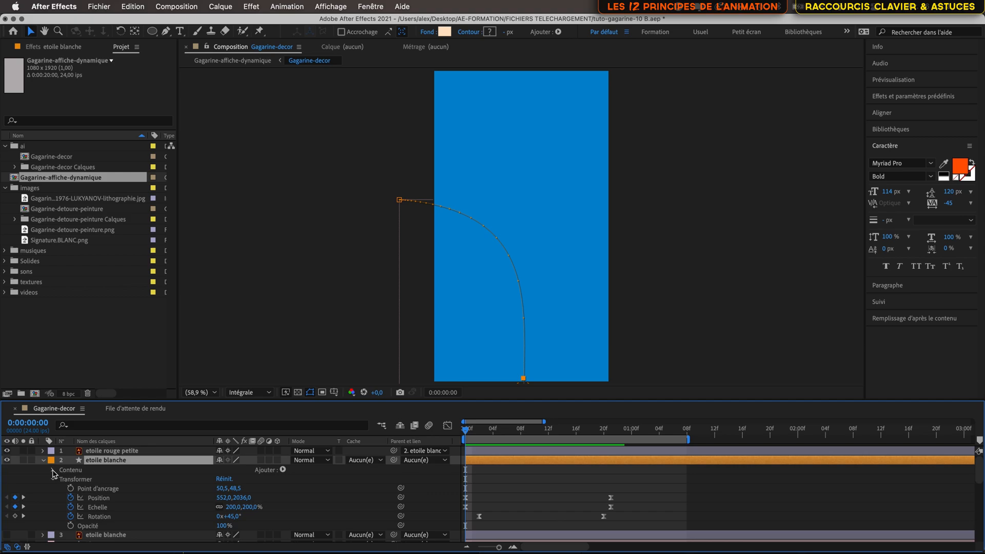
pyautogui.click(53, 470)
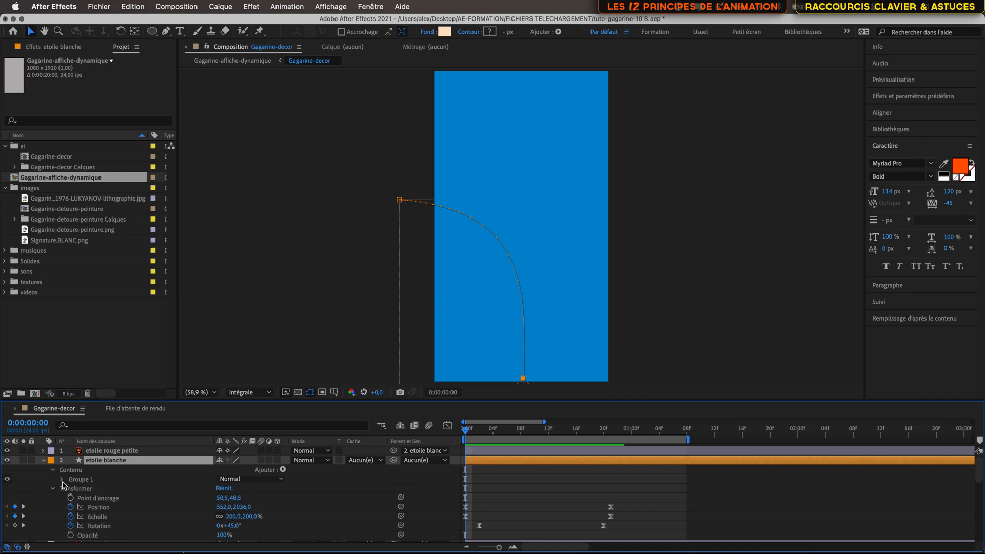
pyautogui.click(62, 479)
pyautogui.click(72, 489)
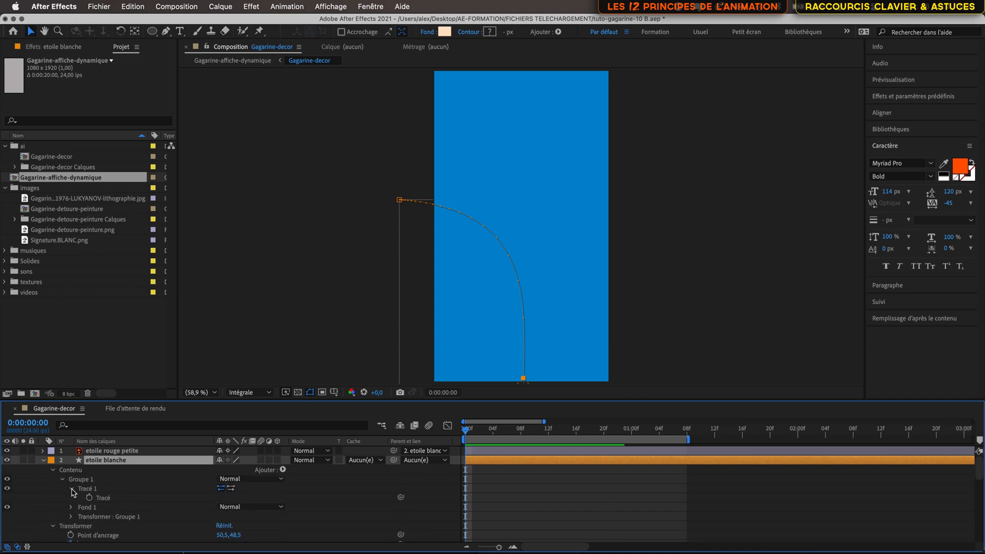
pyautogui.click(111, 489)
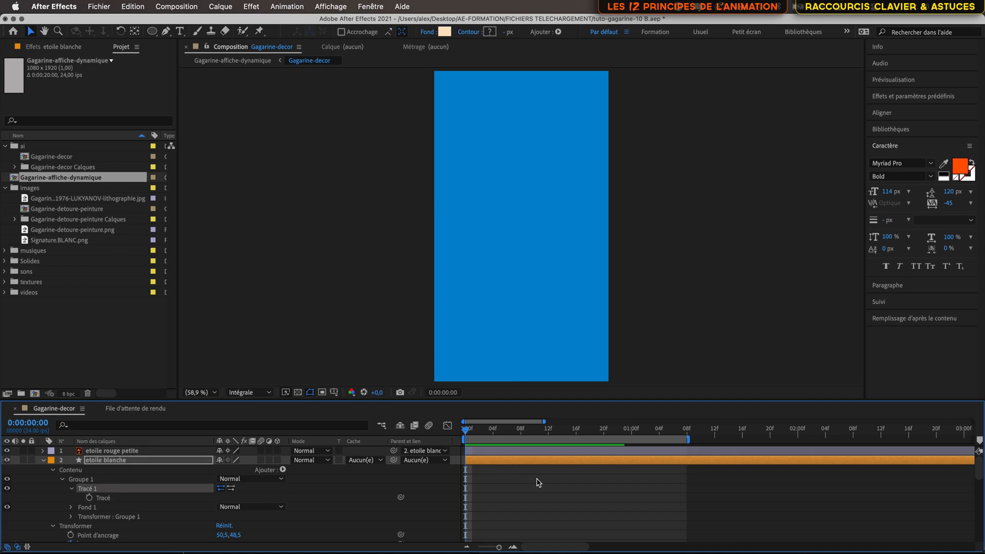
# - Step to frames 3 and 4 and zoom in to examine the star's path points
pyautogui.moveTo(471, 430); pyautogui.dragTo(486, 429)
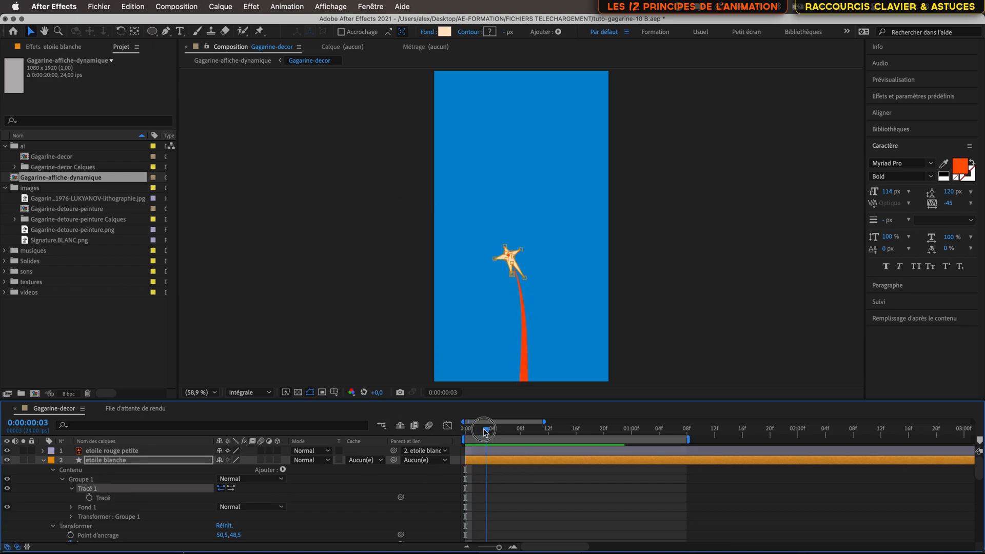
pyautogui.scroll(6, 514, 264)
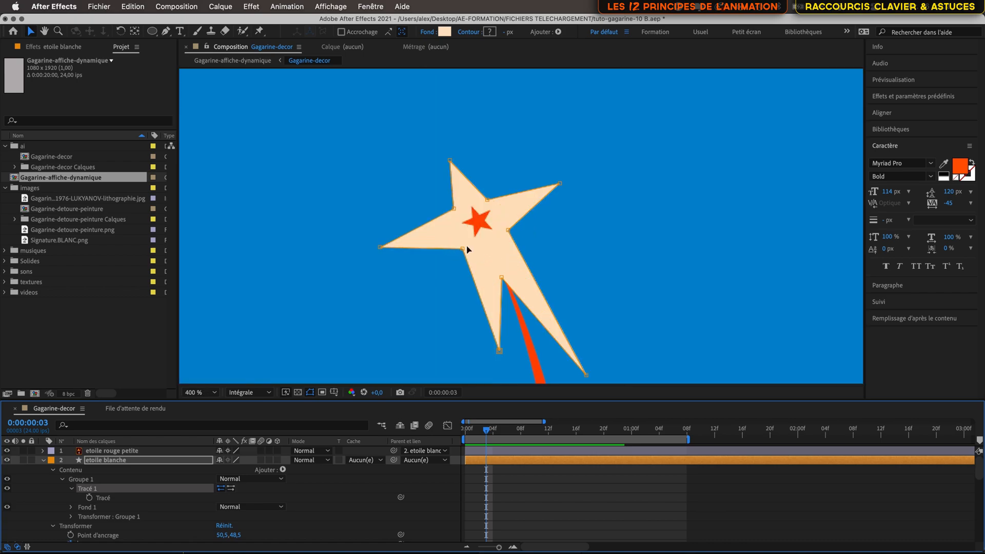
pyautogui.click(462, 249)
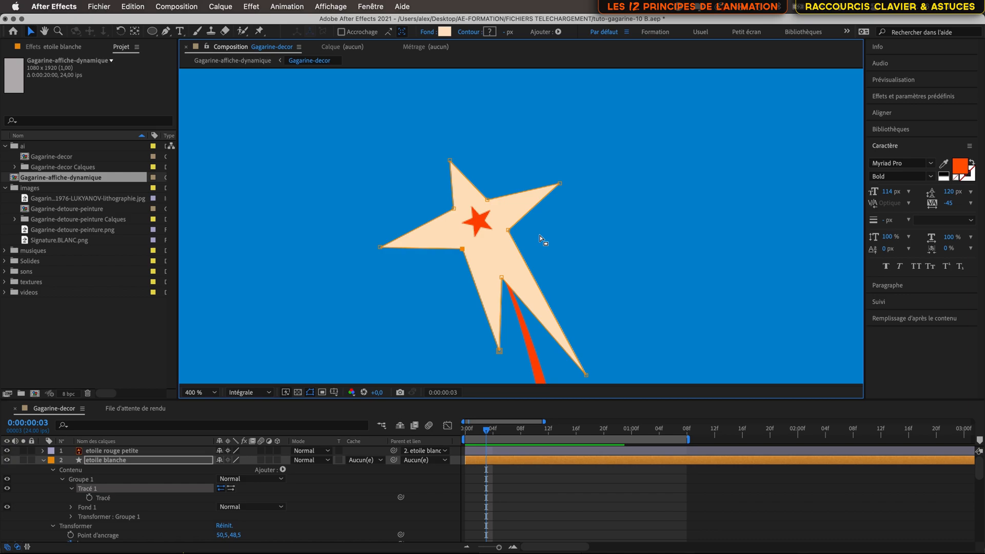
pyautogui.scroll(-6, 540, 235)
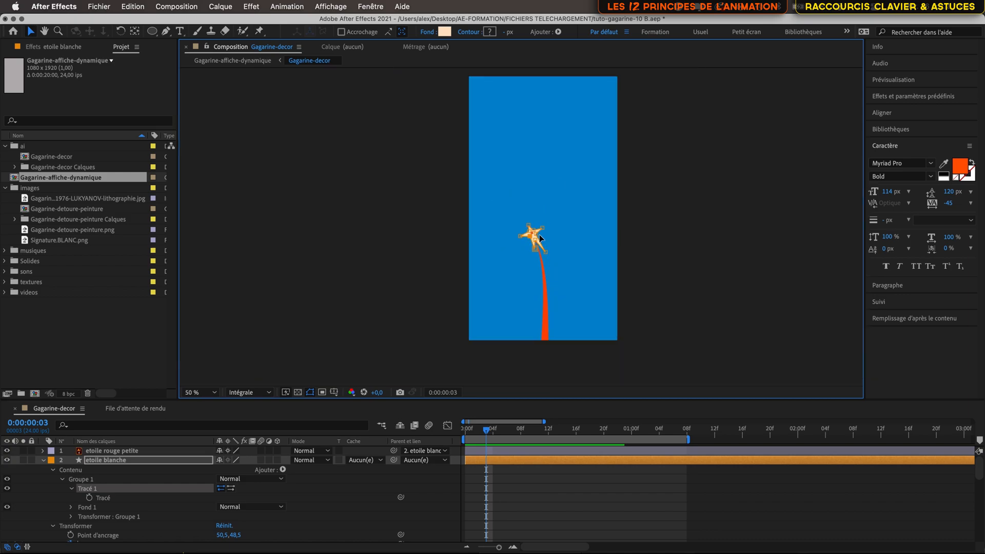
pyautogui.scroll(2, 540, 235)
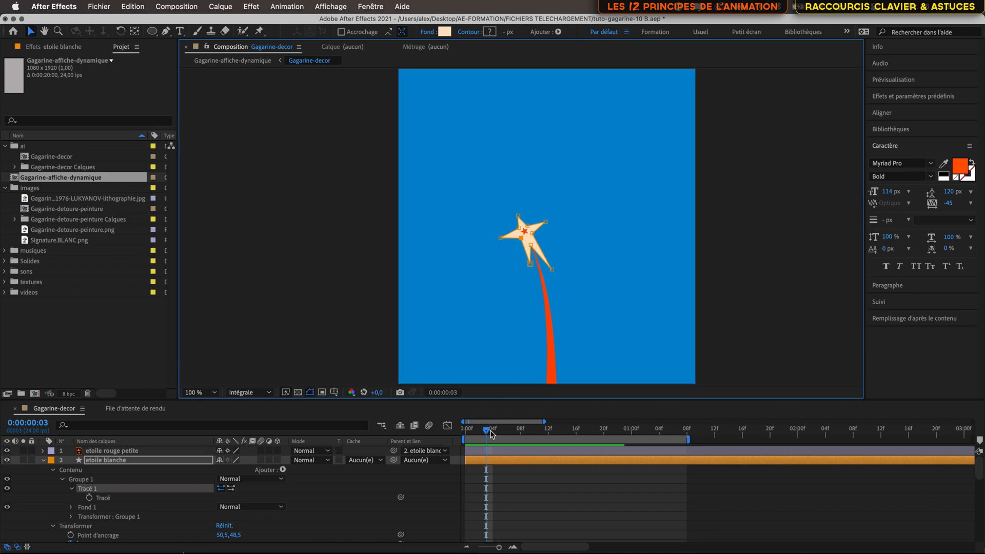
pyautogui.moveTo(491, 434)
pyautogui.mouseDown()
pyautogui.moveTo(505, 432)
pyautogui.moveTo(496, 432)
pyautogui.mouseUp()
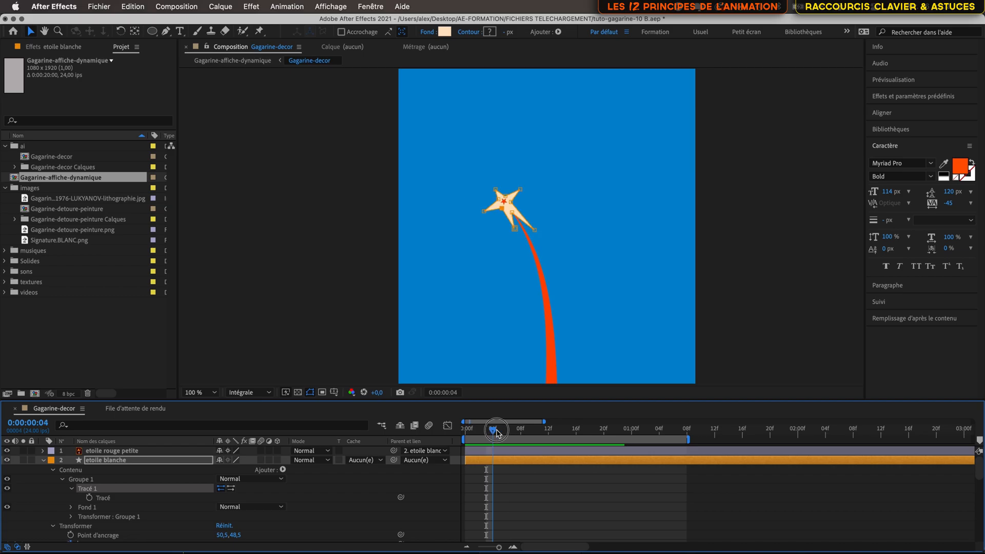
pyautogui.scroll(-10, 114, 515)
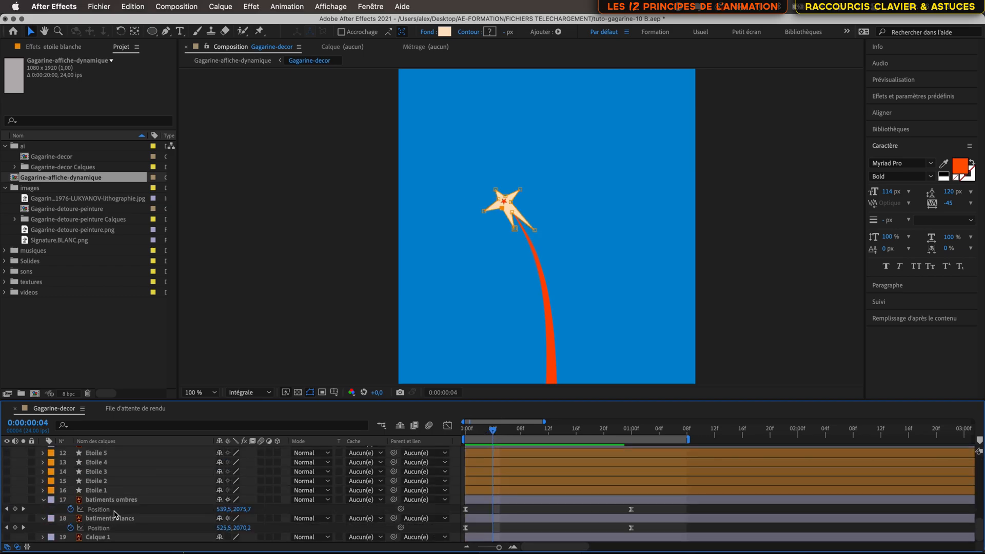
# - Turn on the Calque 1 background layer's visibility and step between frames 4 and 5 to check the star
pyautogui.click(7, 537)
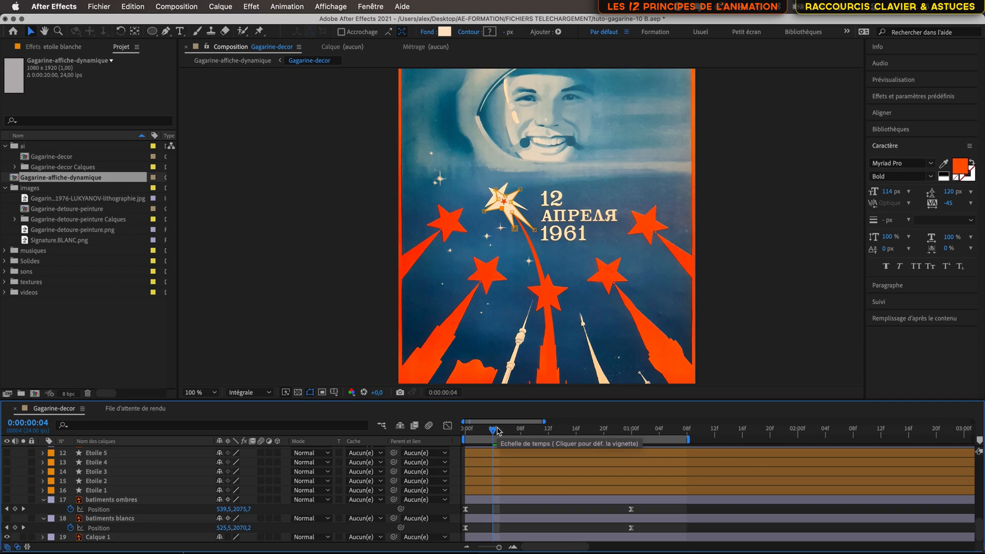
pyautogui.press('super+Right')
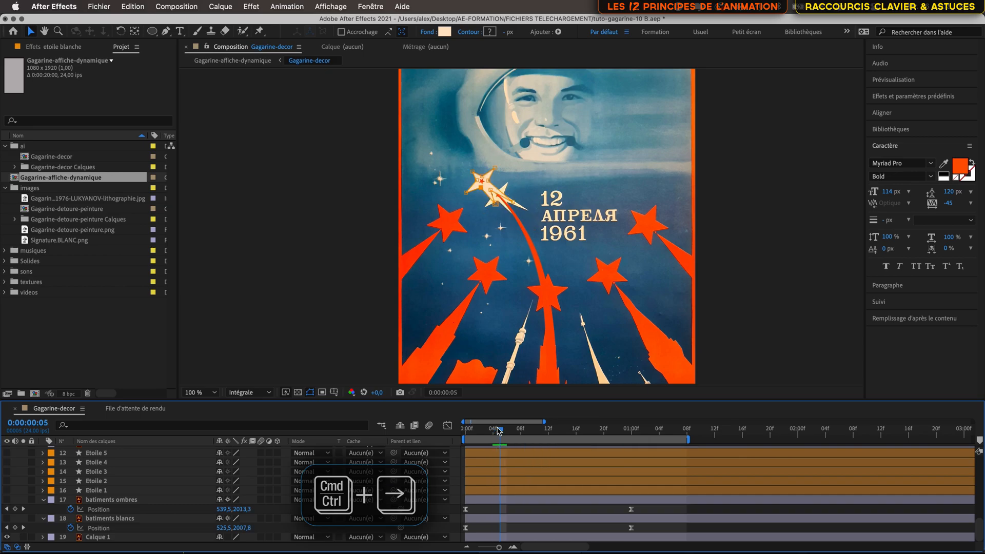
pyautogui.press('super+Left')
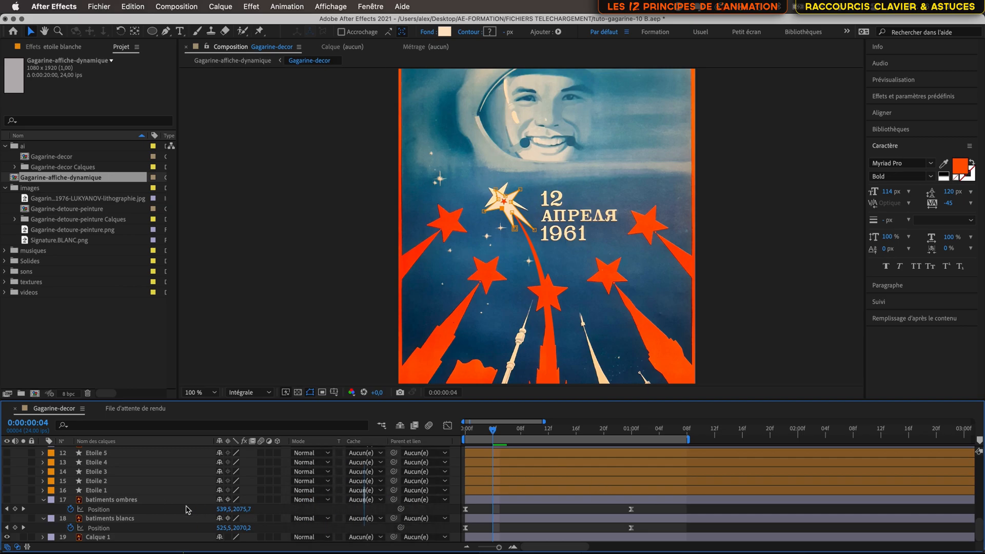
# - Select the etoile blanche layer and enable keyframing on its Tracé path at frame 4
pyautogui.scroll(10, 153, 487)
pyautogui.scroll(3, 152, 487)
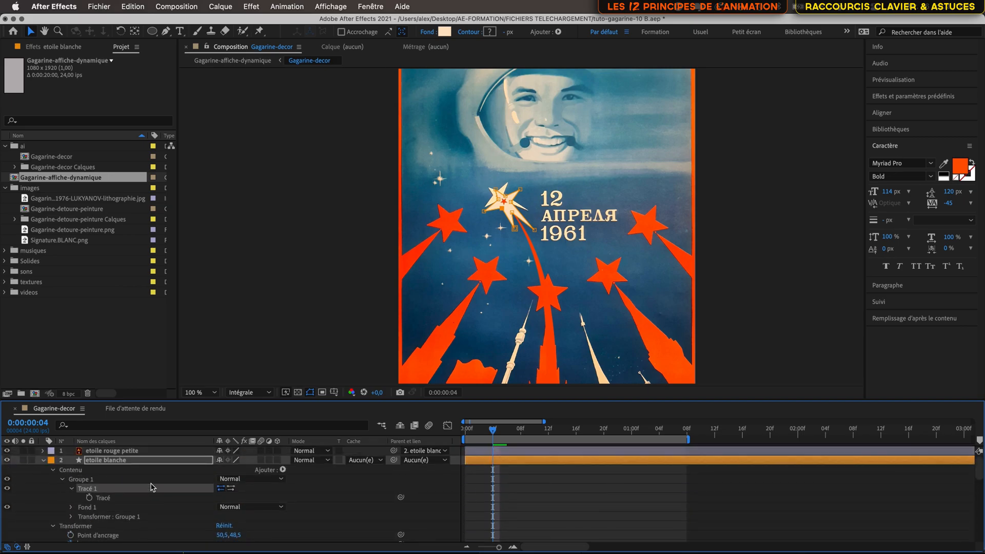
pyautogui.click(142, 460)
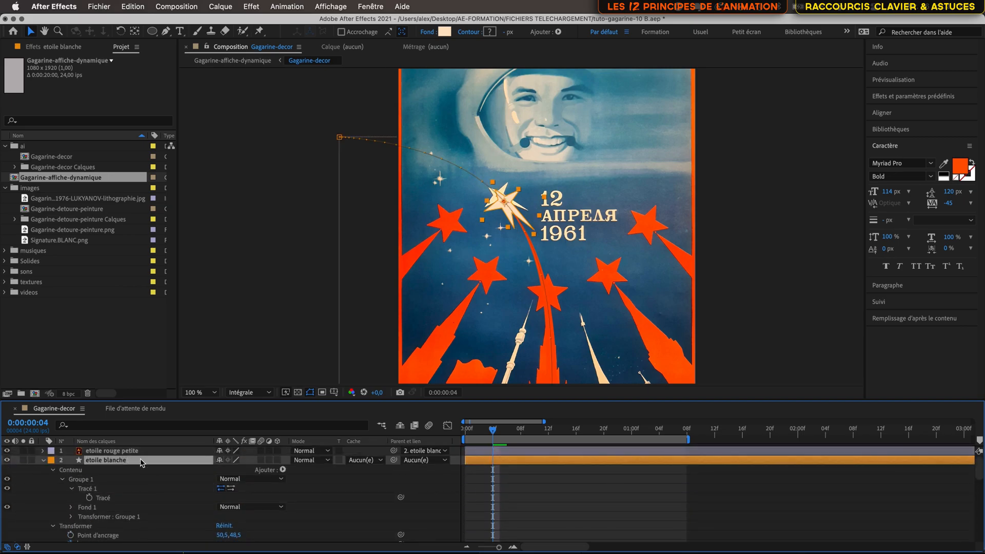
pyautogui.click(89, 498)
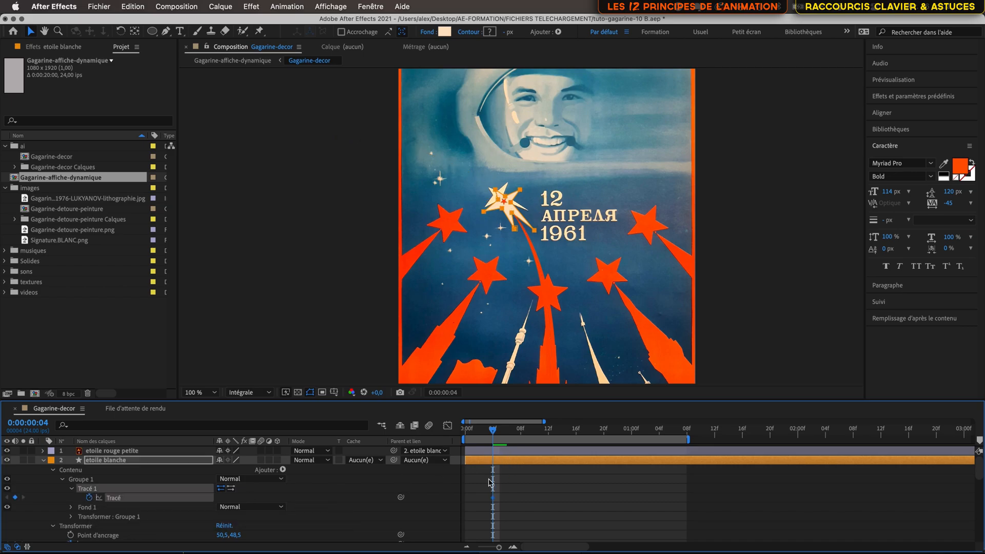
# - Go to frame 0 and add a Tracé keyframe for the star's path there
pyautogui.moveTo(493, 431); pyautogui.dragTo(467, 433)
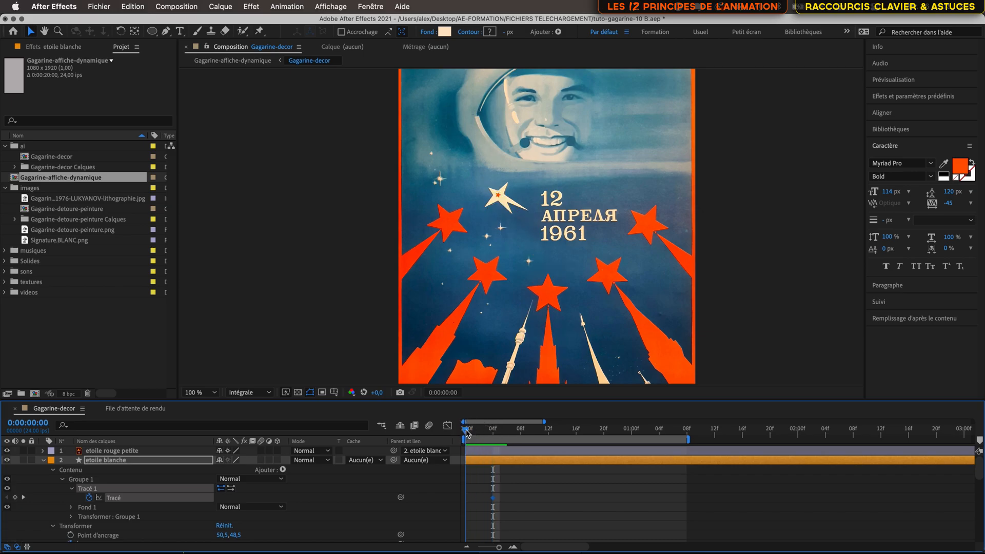
pyautogui.press('h')
pyautogui.moveTo(529, 345); pyautogui.dragTo(480, 203)
pyautogui.press('v')
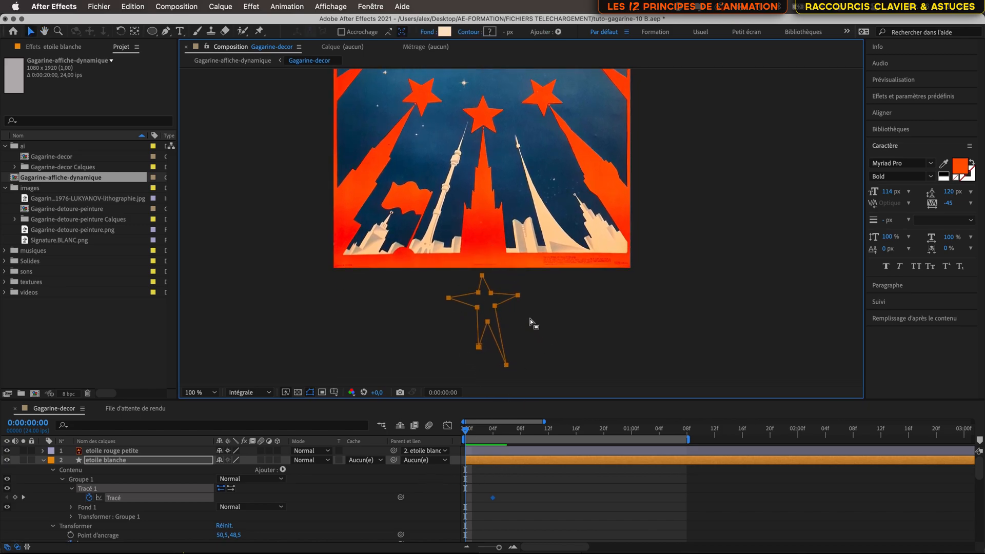
pyautogui.moveTo(464, 432); pyautogui.dragTo(461, 431)
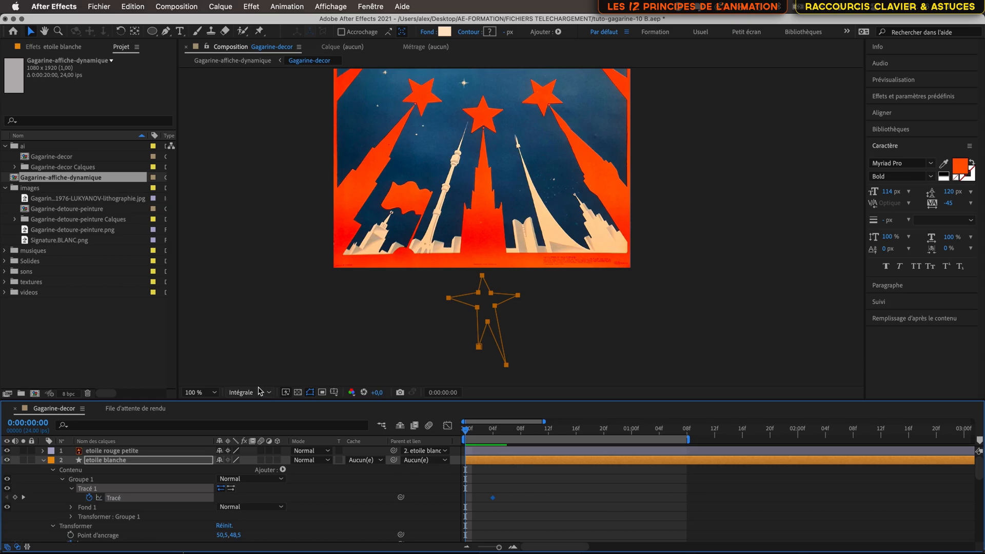
pyautogui.click(15, 498)
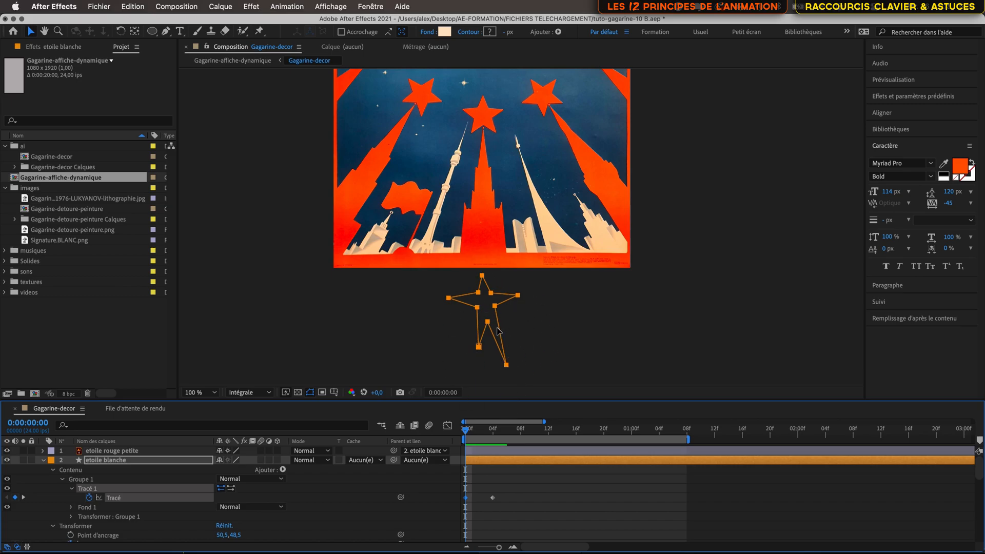
# - Stretch the star's path downward at frame 0, lowering its side arms and bottom points
pyautogui.moveTo(487, 323)
pyautogui.mouseDown()
pyautogui.moveTo(483, 308)
pyautogui.moveTo(501, 297)
pyautogui.moveTo(476, 324)
pyautogui.mouseUp()
pyautogui.press('super+z')
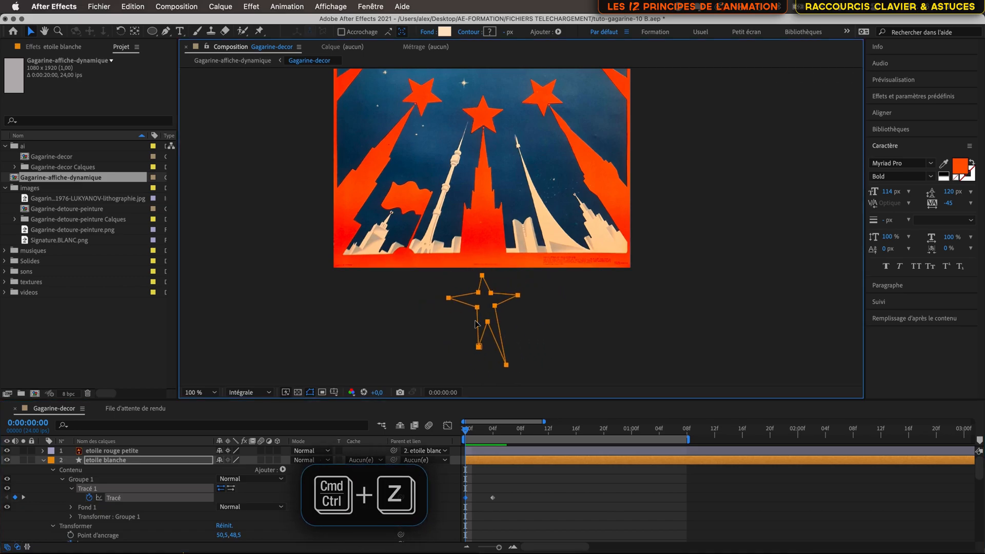
pyautogui.click(131, 479)
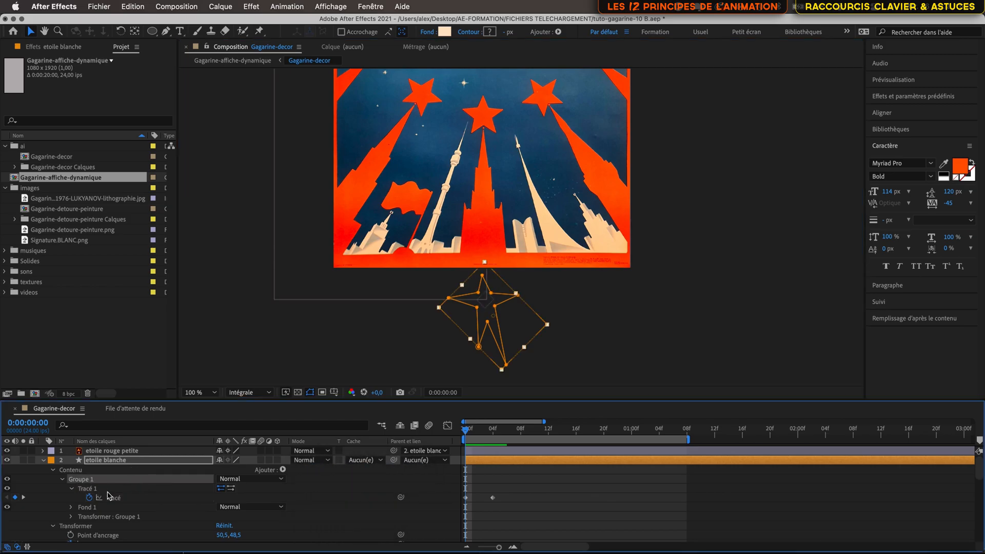
pyautogui.click(89, 490)
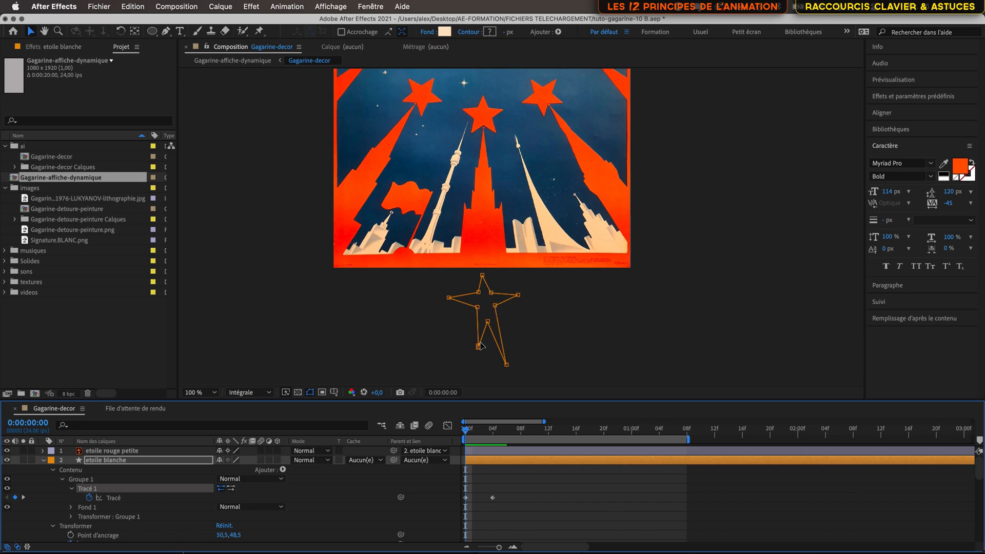
pyautogui.moveTo(479, 349); pyautogui.dragTo(477, 364)
pyautogui.moveTo(465, 435)
pyautogui.mouseDown()
pyautogui.moveTo(491, 436)
pyautogui.moveTo(464, 439)
pyautogui.mouseUp()
pyautogui.moveTo(432, 291); pyautogui.dragTo(507, 386)
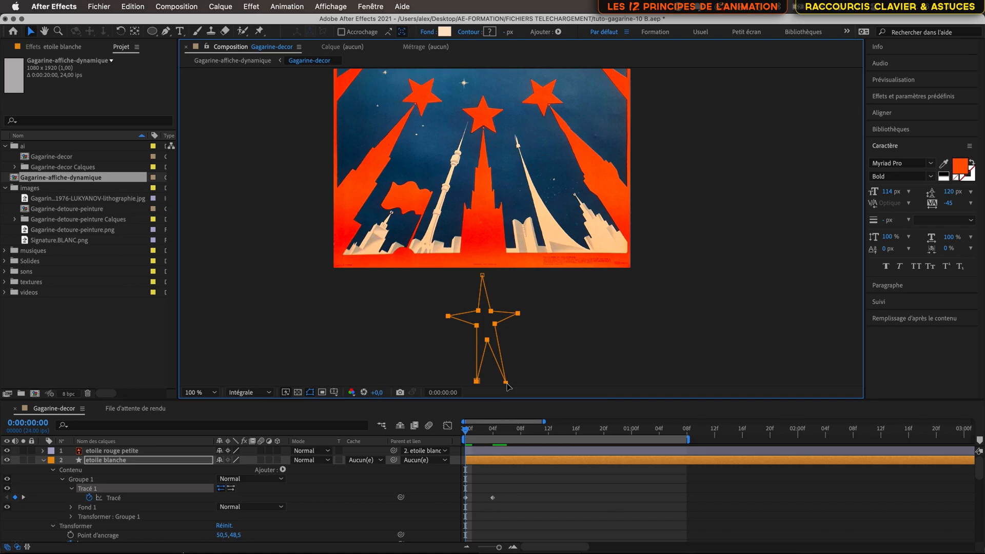
# - Select the star's two side arm points and move them further down at frame 0
pyautogui.click(518, 298)
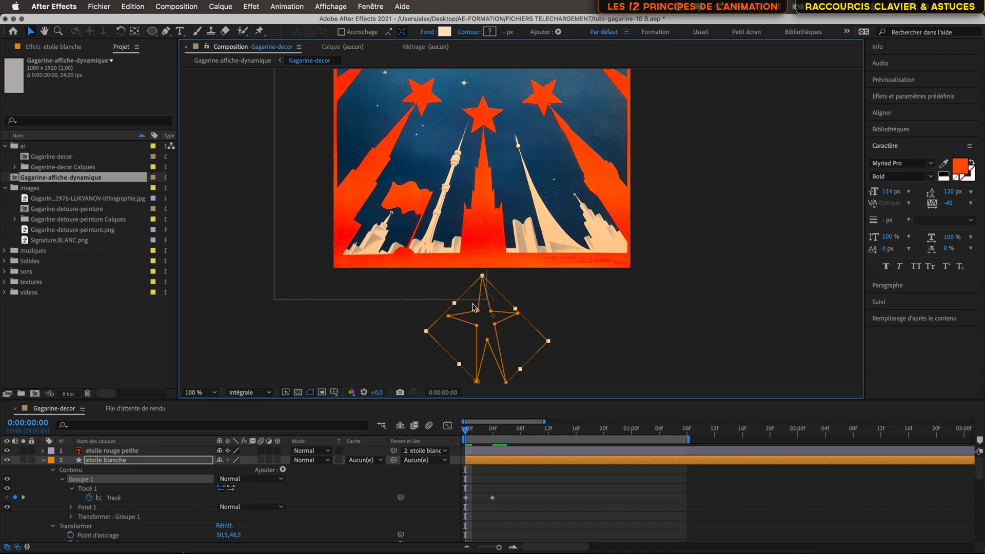
pyautogui.click(103, 489)
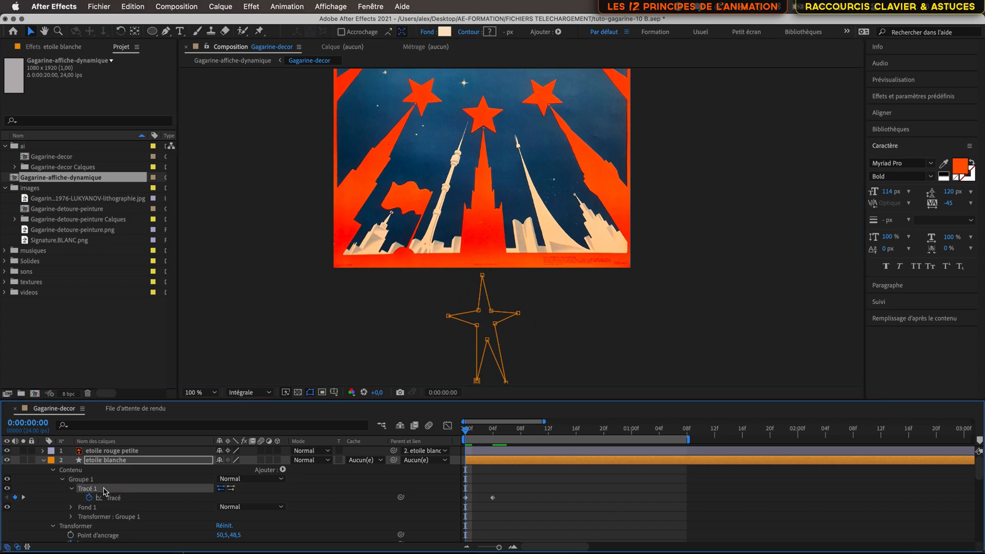
pyautogui.click(518, 313)
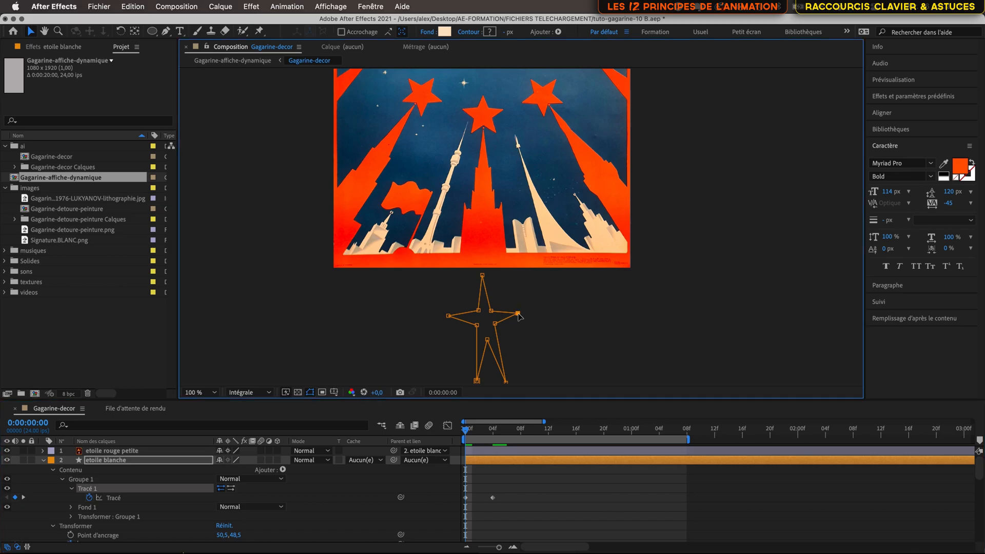
pyautogui.keyDown('shift'); pyautogui.click(448, 316); pyautogui.keyUp('shift')
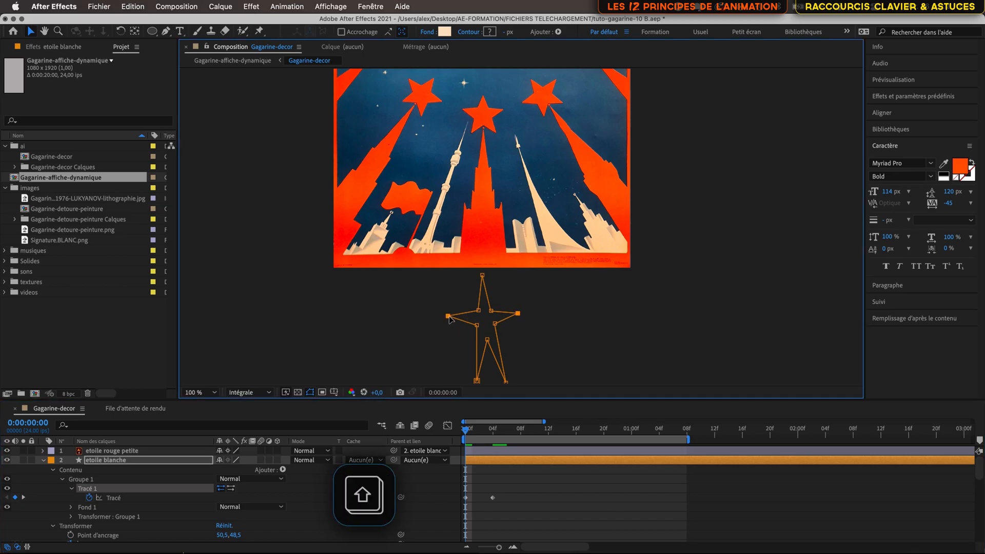
pyautogui.moveTo(449, 318); pyautogui.dragTo(451, 338)
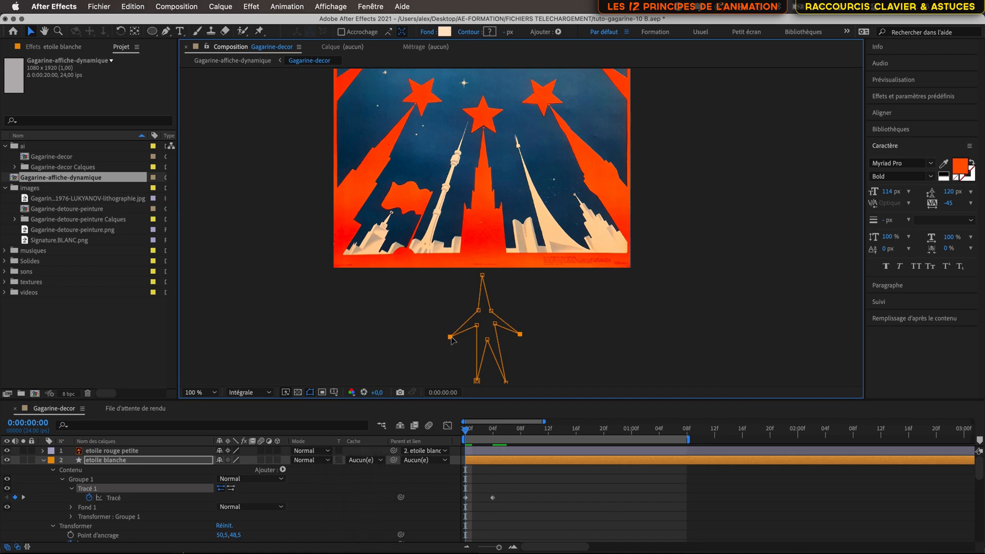
# - Preview the star's stretch animation from frame 0 and fit the composition in the viewer
pyautogui.moveTo(466, 432); pyautogui.dragTo(477, 435)
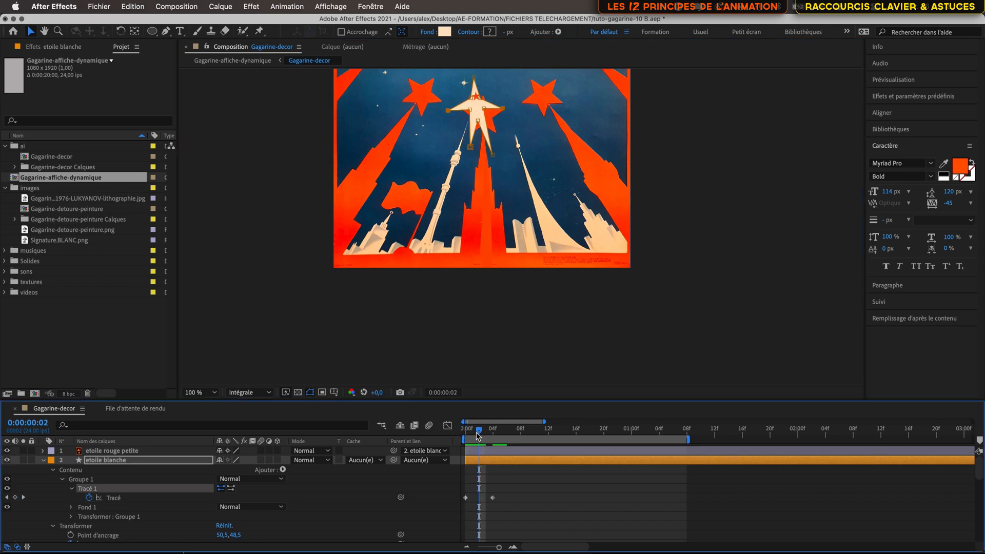
pyautogui.press('space')
pyautogui.moveTo(521, 174); pyautogui.dragTo(507, 359)
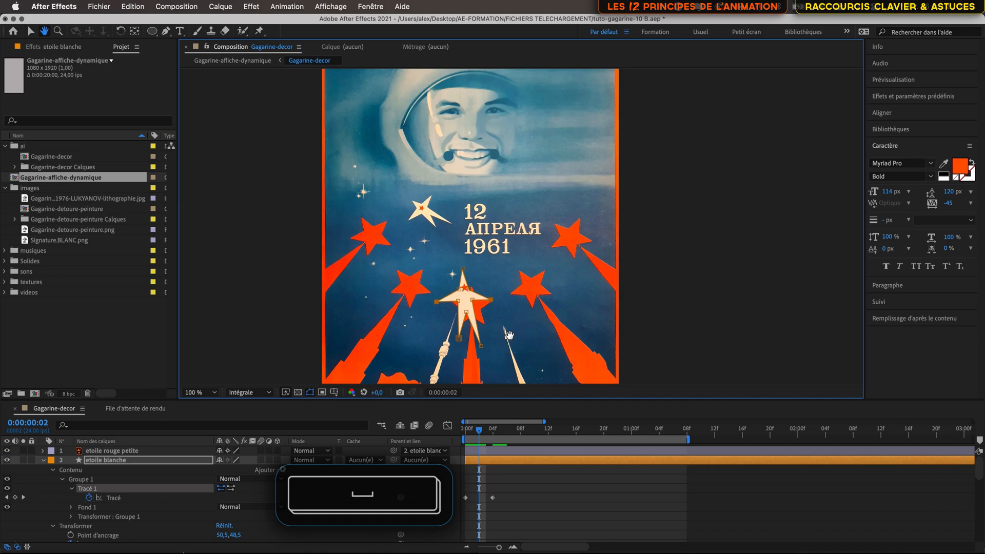
pyautogui.moveTo(479, 437)
pyautogui.mouseDown()
pyautogui.moveTo(548, 446)
pyautogui.moveTo(465, 445)
pyautogui.mouseUp()
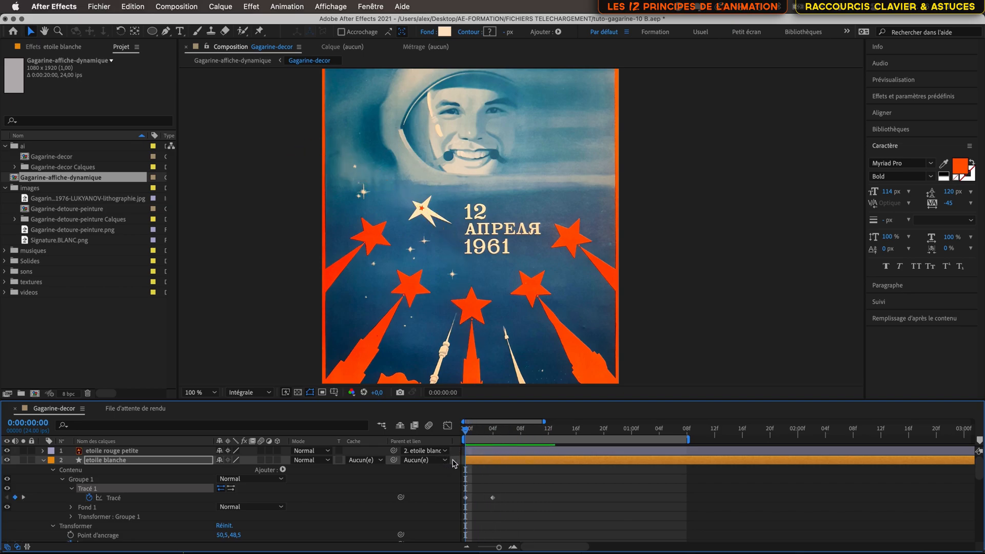
pyautogui.press('space')
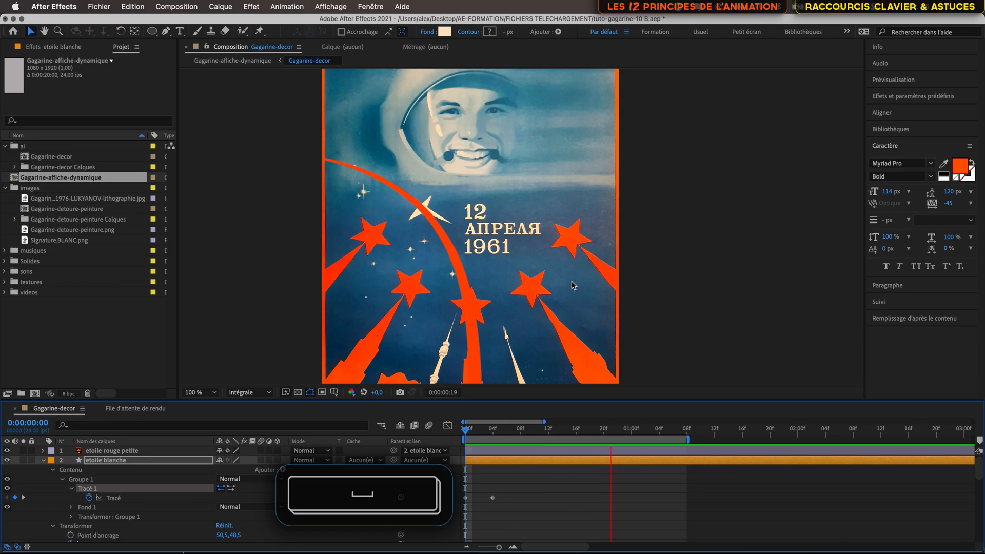
pyautogui.click(201, 392)
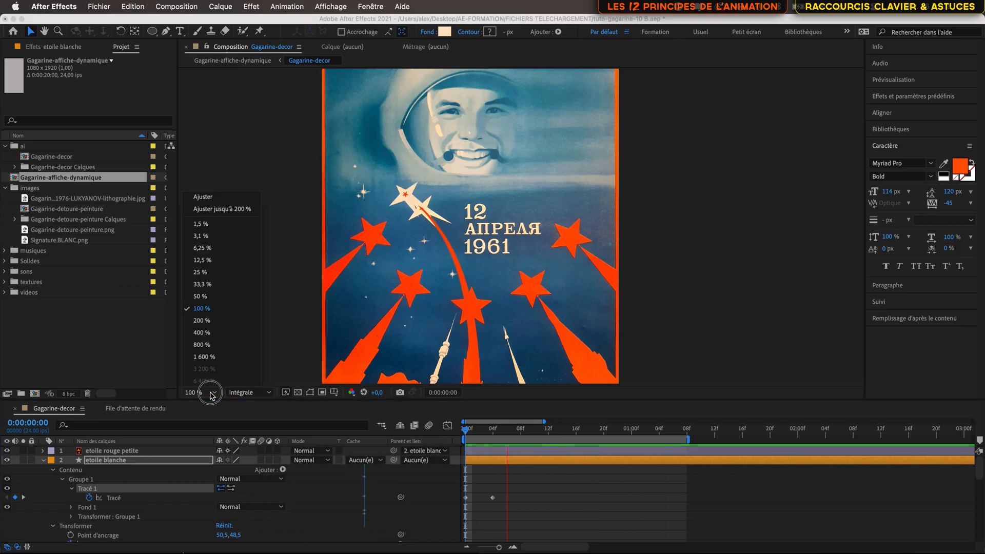
pyautogui.click(228, 199)
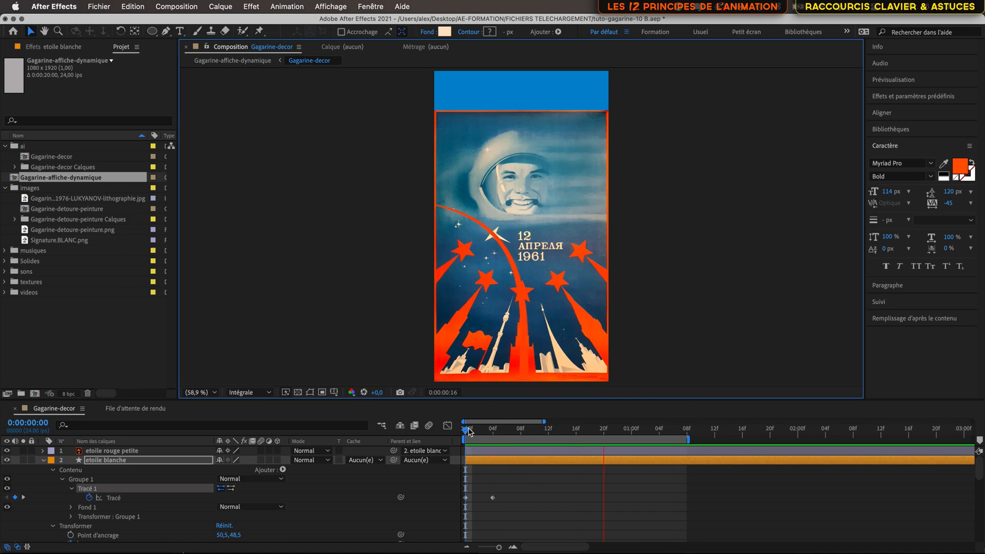
# - Refine the inner points of the star's stretched path at frame 0
pyautogui.moveTo(466, 431)
pyautogui.mouseDown()
pyautogui.moveTo(515, 433)
pyautogui.moveTo(466, 432)
pyautogui.mouseUp()
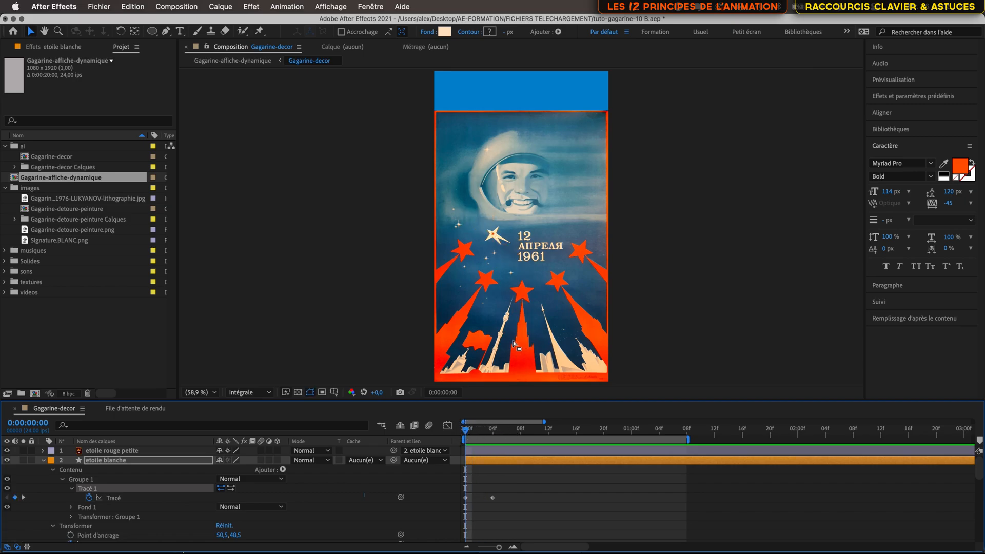
pyautogui.press('space')
pyautogui.moveTo(513, 341); pyautogui.dragTo(464, 192)
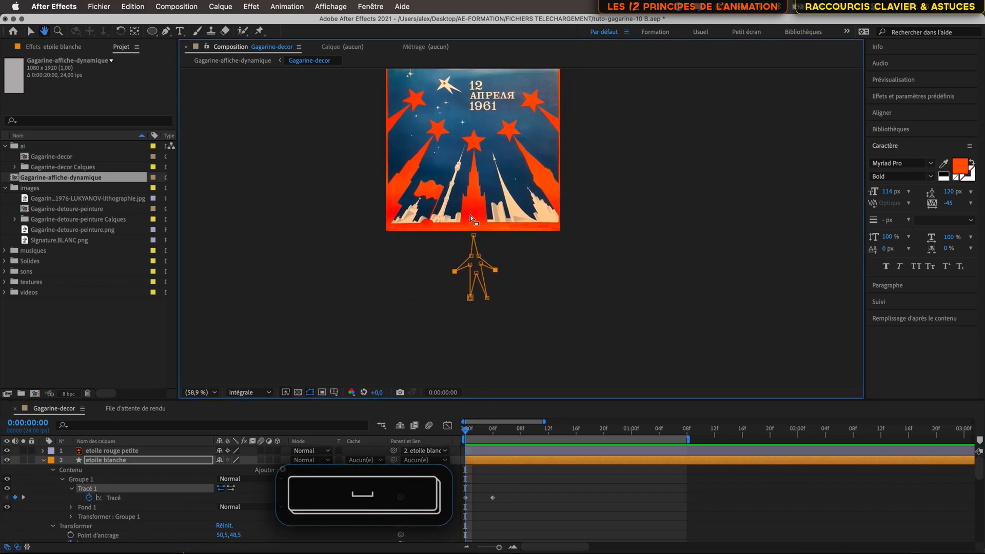
pyautogui.click(463, 274)
pyautogui.moveTo(464, 273); pyautogui.dragTo(490, 320)
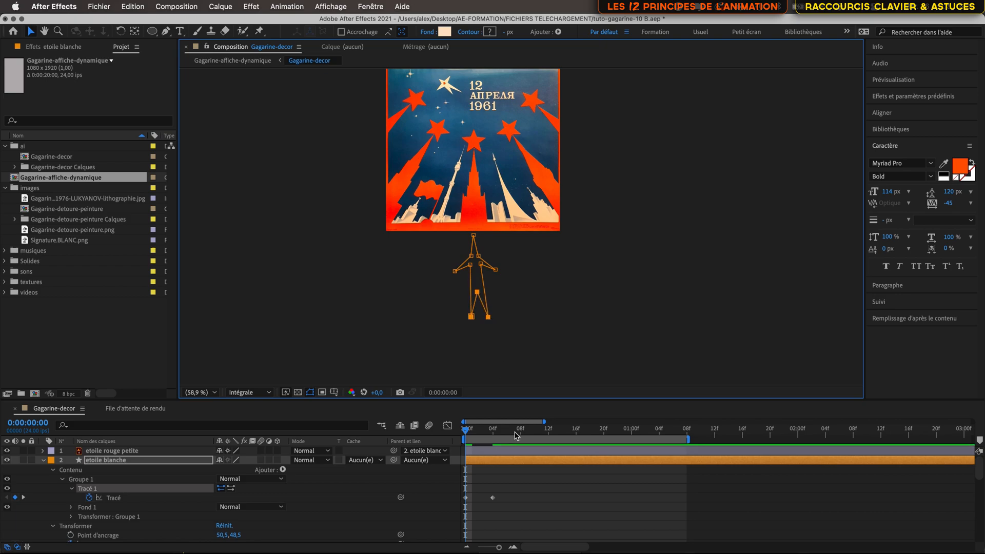
# - Select both Tracé keyframes and apply Easy Ease to them
pyautogui.moveTo(467, 431)
pyautogui.mouseDown()
pyautogui.moveTo(523, 434)
pyautogui.moveTo(462, 440)
pyautogui.mouseUp()
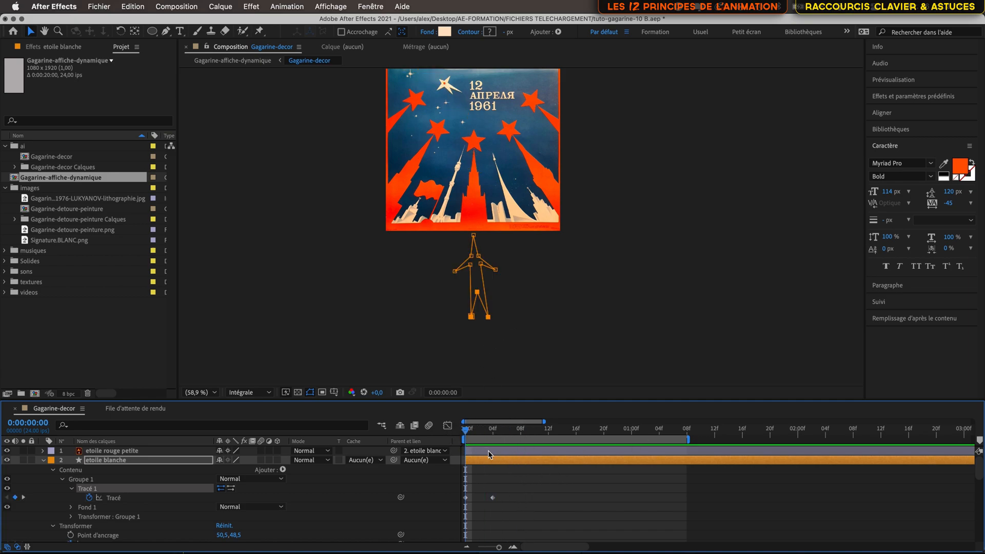
pyautogui.moveTo(510, 496); pyautogui.dragTo(462, 504)
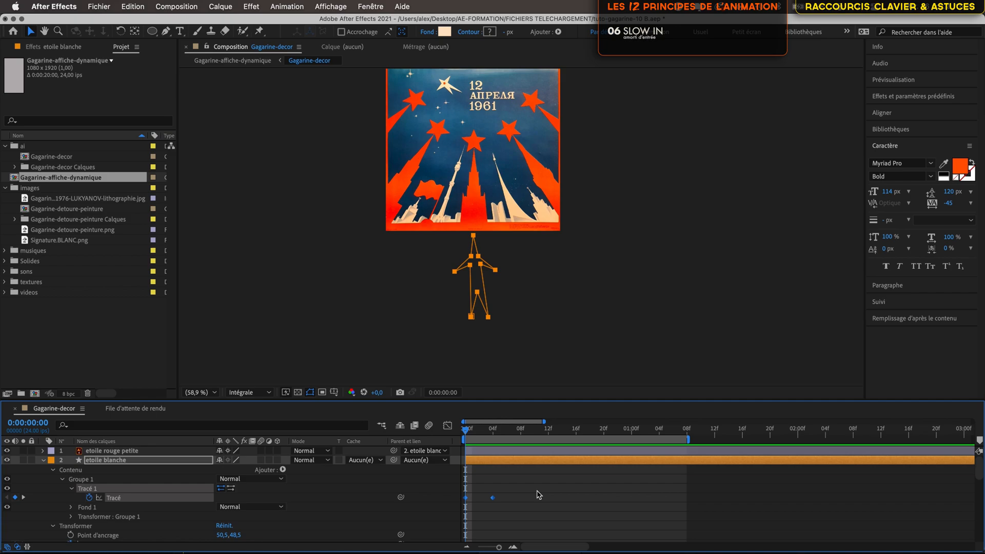
pyautogui.press('F9')
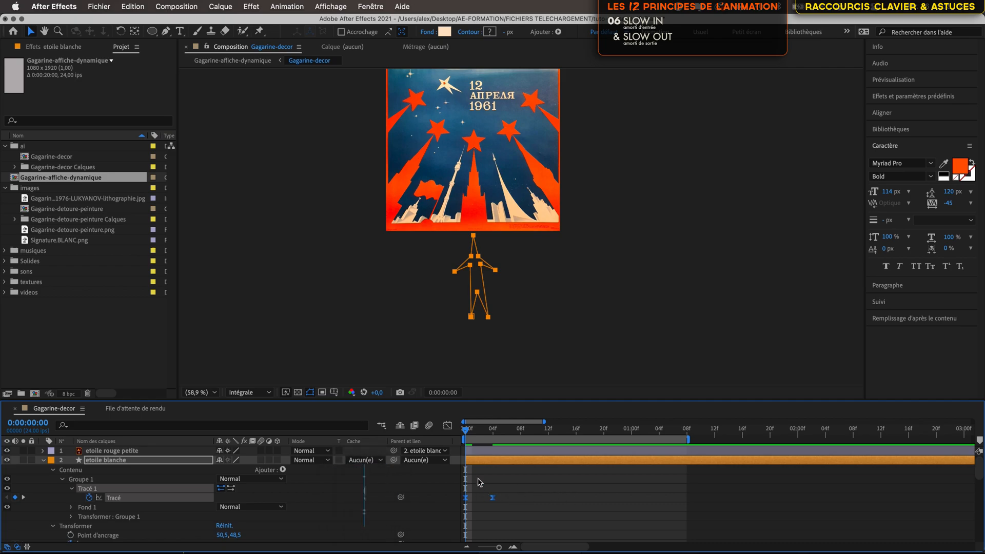
pyautogui.click(477, 501)
pyautogui.click(466, 498)
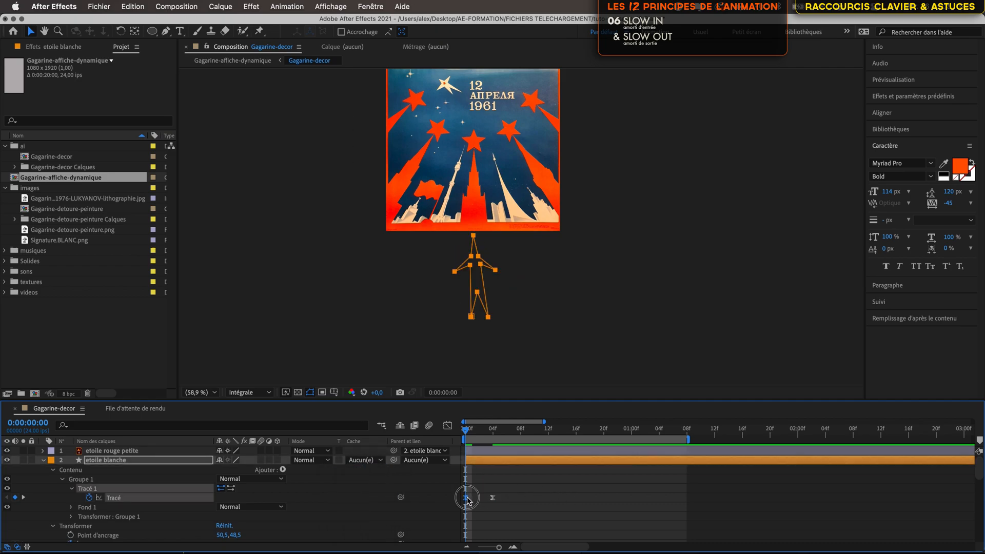
pyautogui.moveTo(465, 432)
pyautogui.mouseDown()
pyautogui.moveTo(502, 437)
pyautogui.moveTo(457, 438)
pyautogui.mouseUp()
# - Open the speed graph and lengthen the first keyframe's outgoing ease influence handle
pyautogui.click(447, 425)
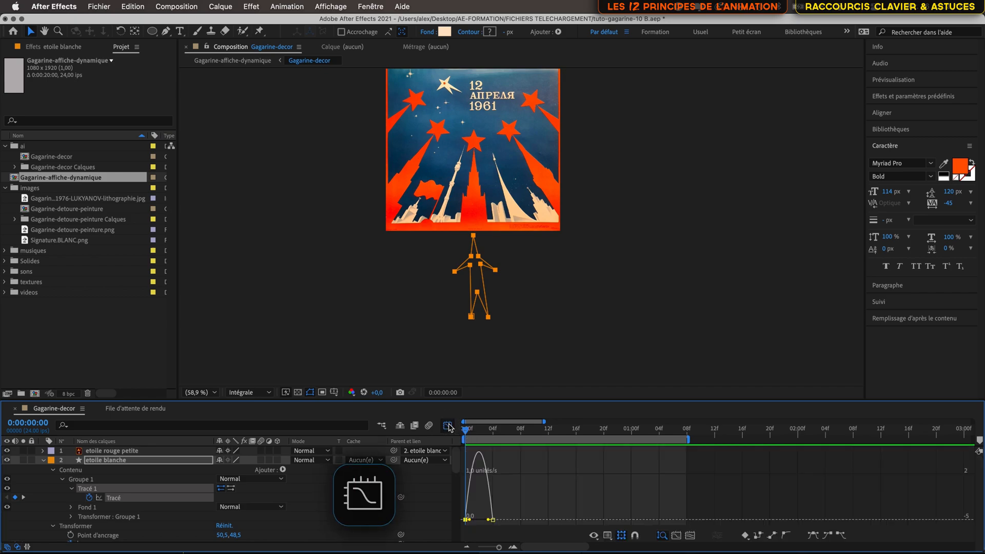
pyautogui.click(513, 547)
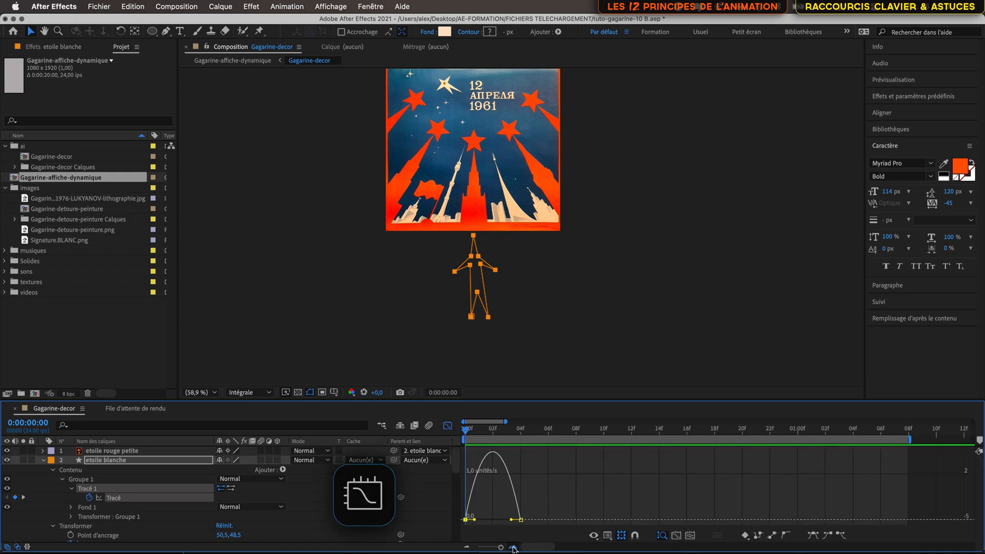
pyautogui.click(513, 547)
pyautogui.moveTo(484, 520); pyautogui.dragTo(511, 521)
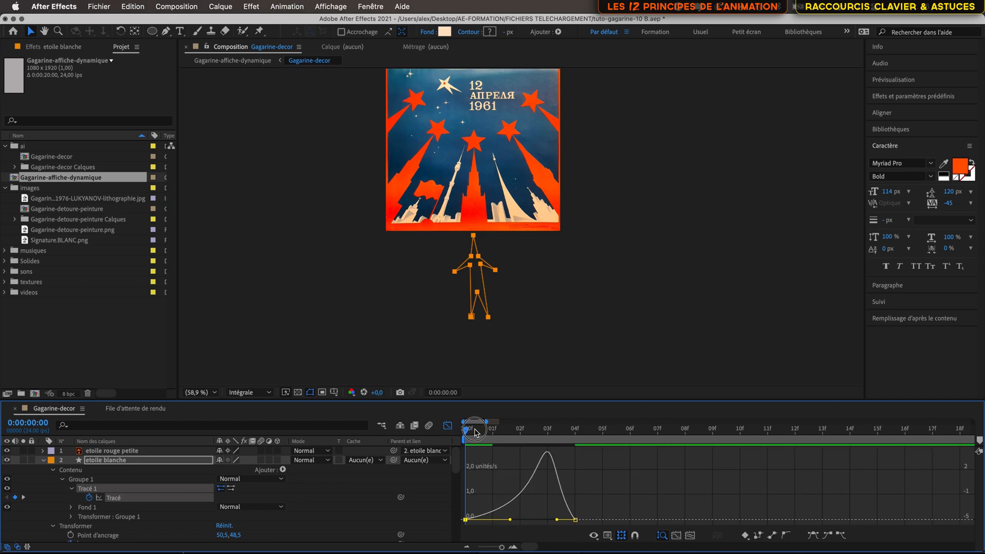
# - Play back the eased star animation to review it
pyautogui.click(486, 433)
pyautogui.moveTo(494, 433); pyautogui.dragTo(458, 483)
pyautogui.press('space')
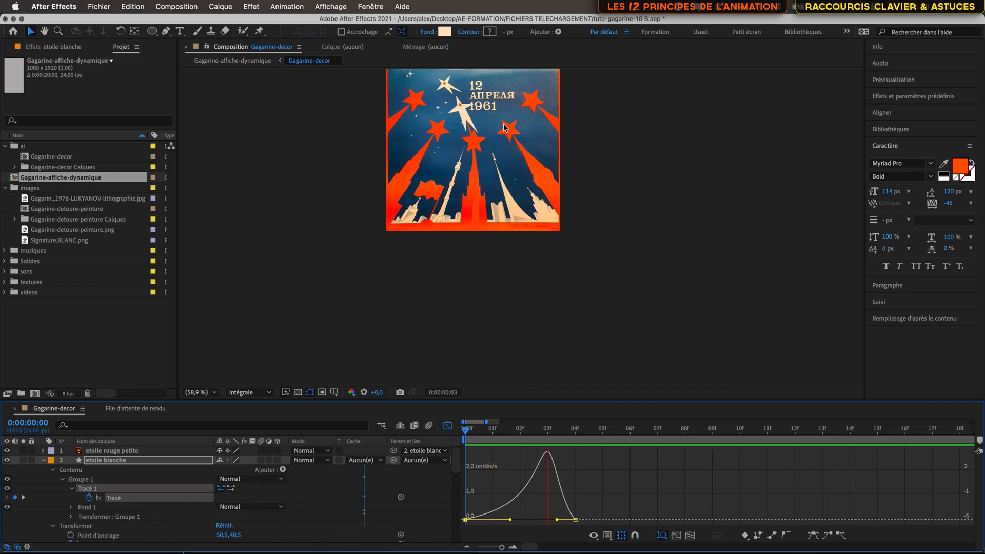
pyautogui.press('space')
pyautogui.moveTo(502, 122); pyautogui.dragTo(508, 238)
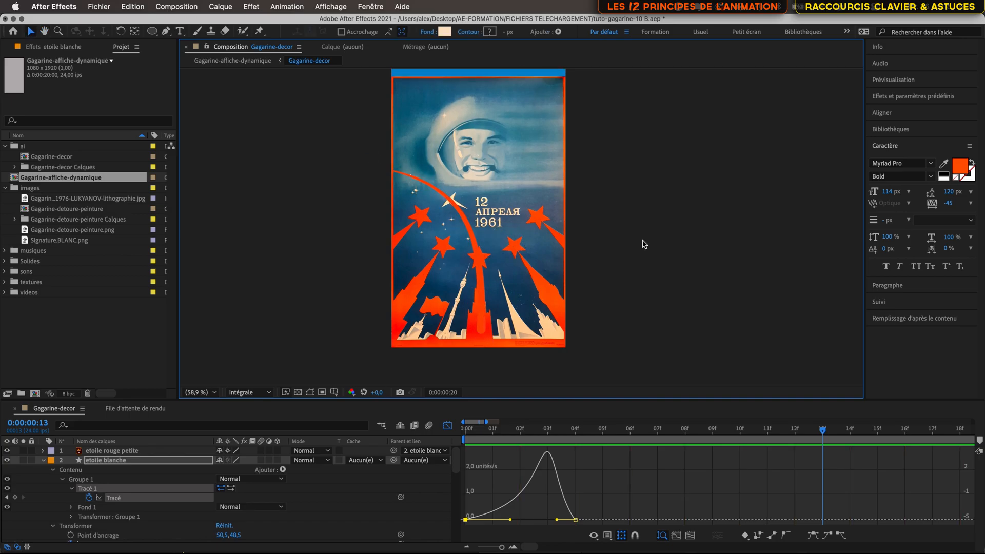
# - Return to the layer bars, move to frame 13 and save the project
pyautogui.click(448, 427)
pyautogui.click(824, 433)
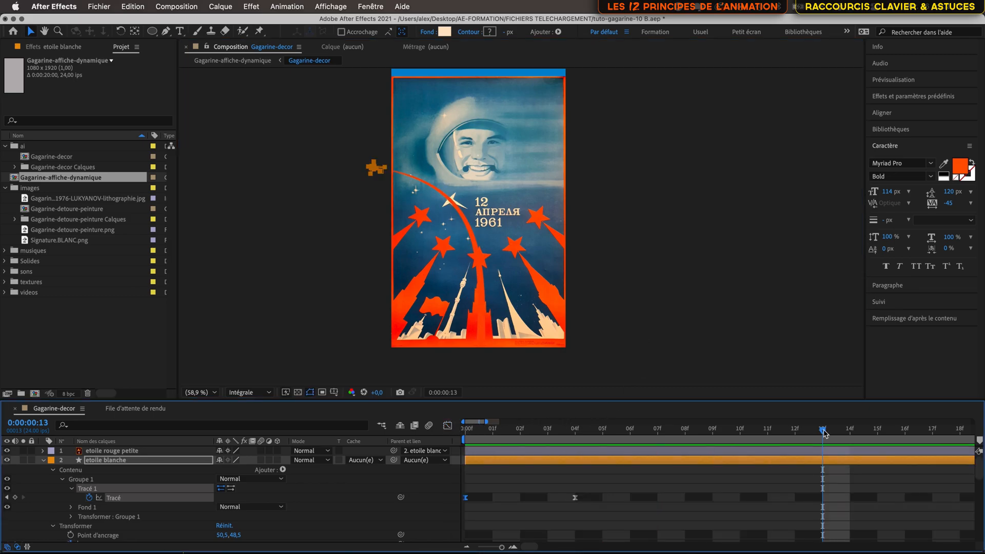
pyautogui.press('super+s')
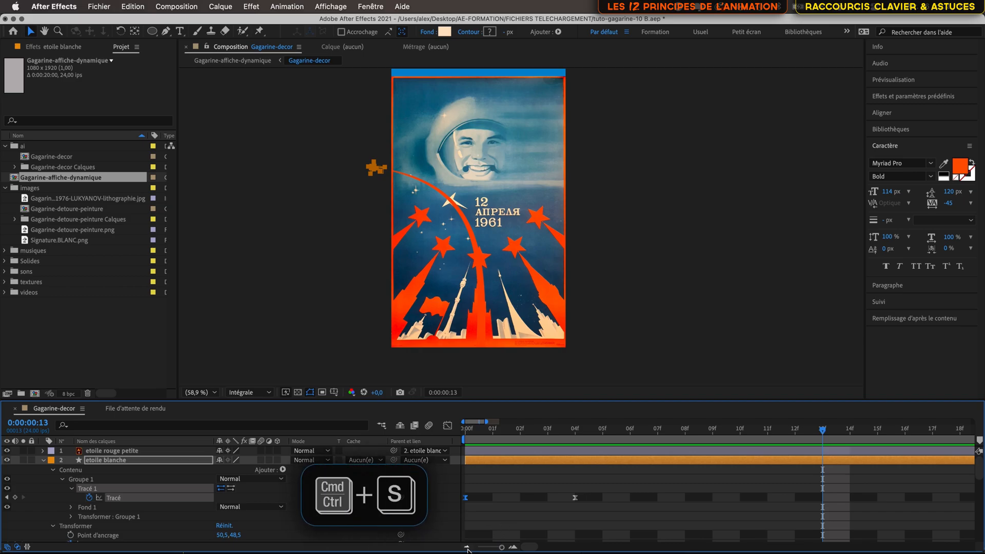
pyautogui.click(467, 547)
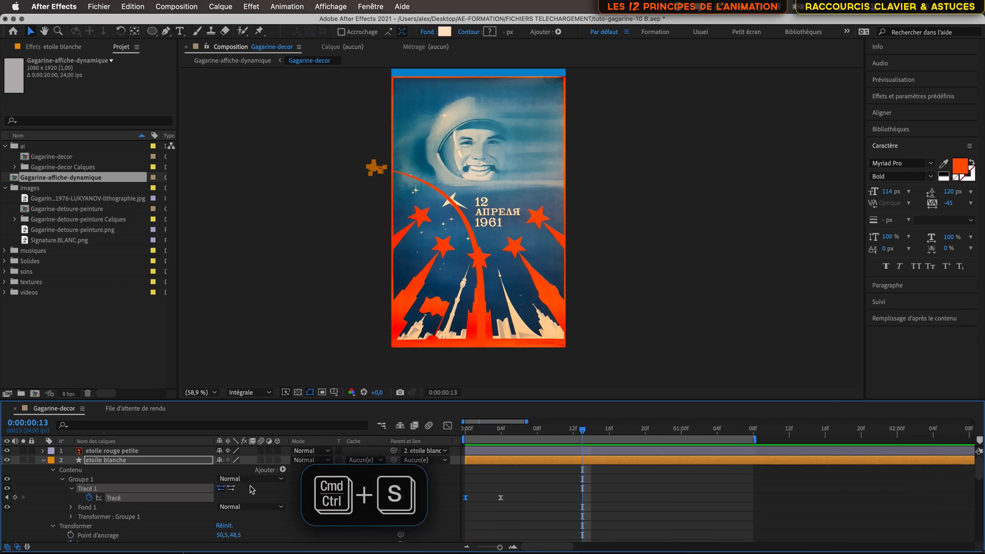